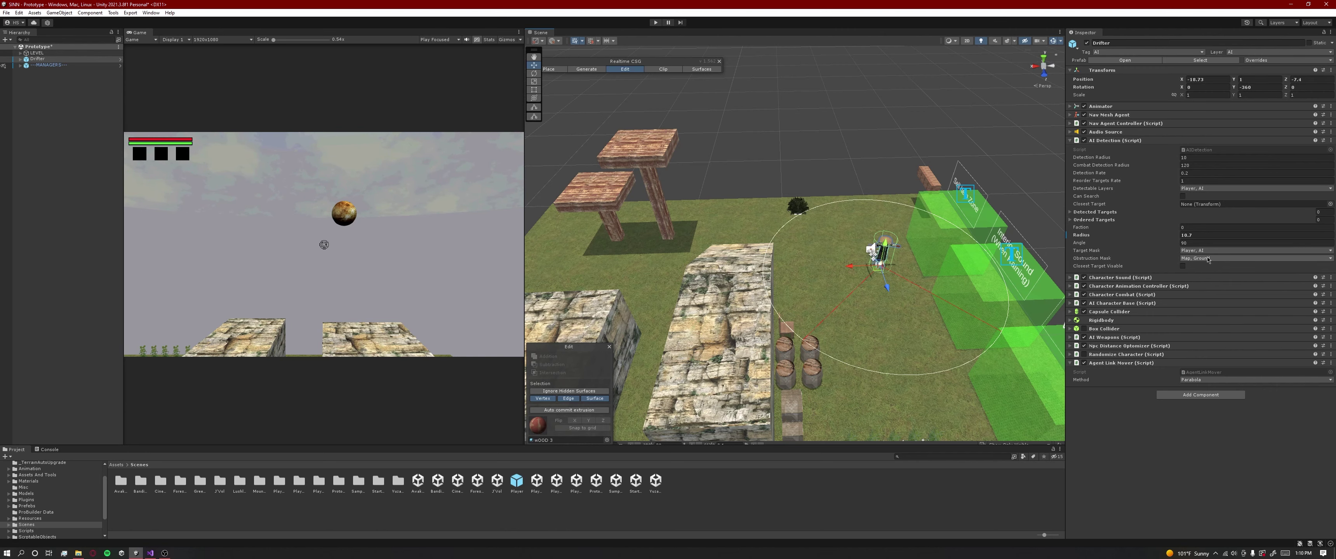
Try out the AI Detection radius and angle on the Drifter while viewing its detection circle in the scene.
mouse_move(879, 249)
right_down()
mouse_move(775, 291)
mouse_move(817, 199)
mouse_move(899, 268)
mouse_move(900, 251)
right_up()
mouse_move(863, 221)
right_down()
mouse_move(850, 244)
mouse_move(868, 226)
mouse_move(853, 213)
right_up()
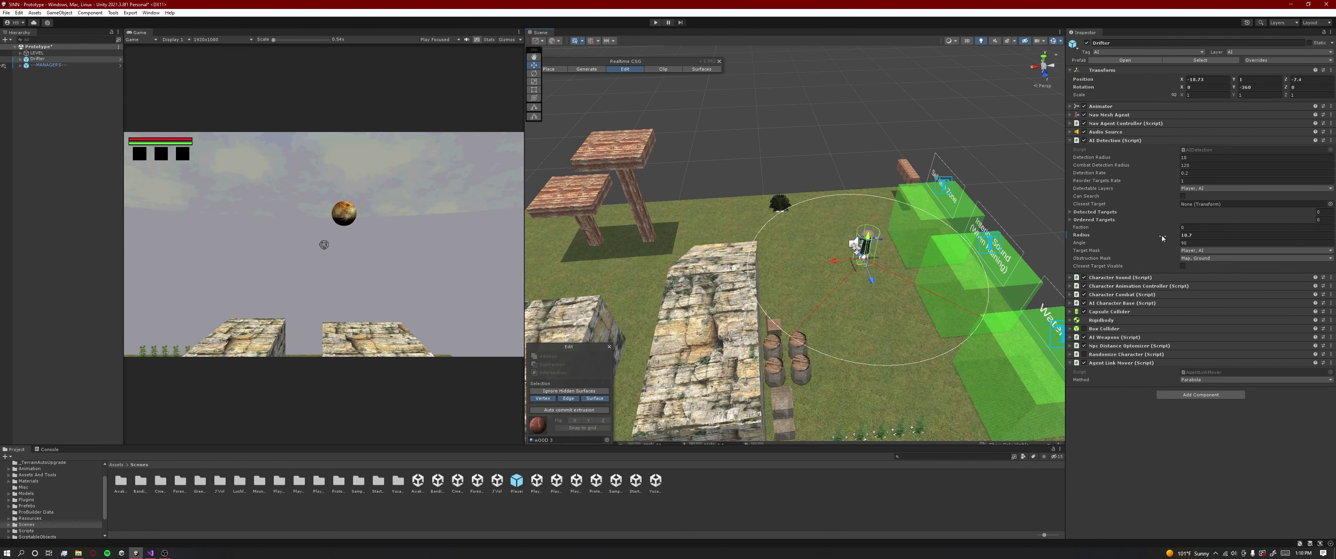
click(1211, 235)
text(18.16)
drag(1210, 233, 1130, 236)
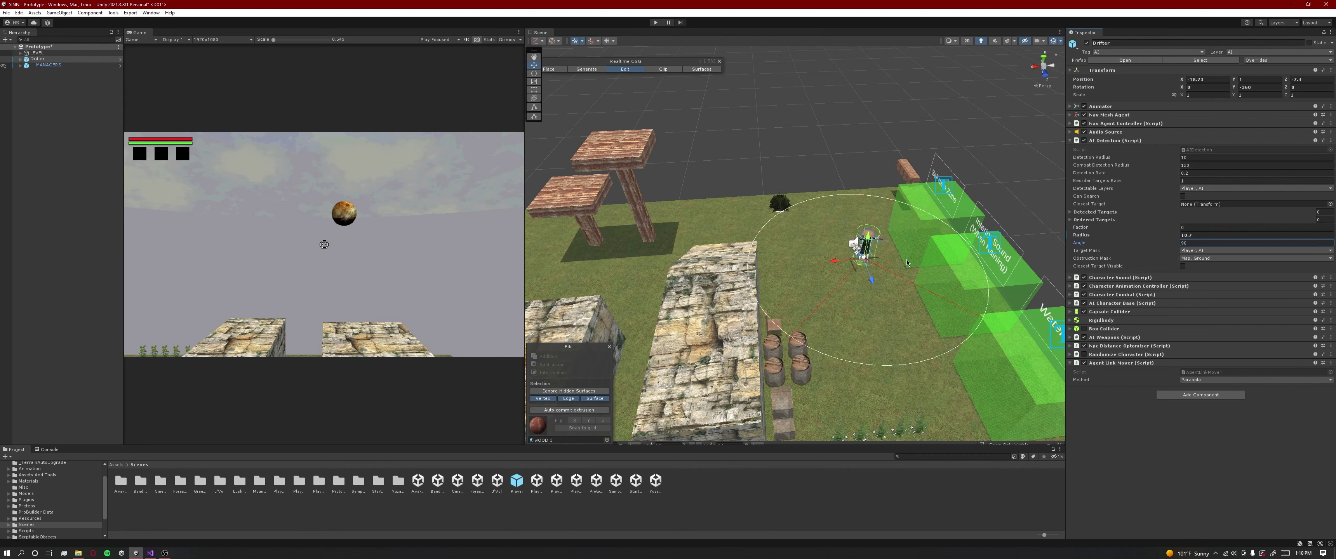
right_drag(907, 263, 892, 259)
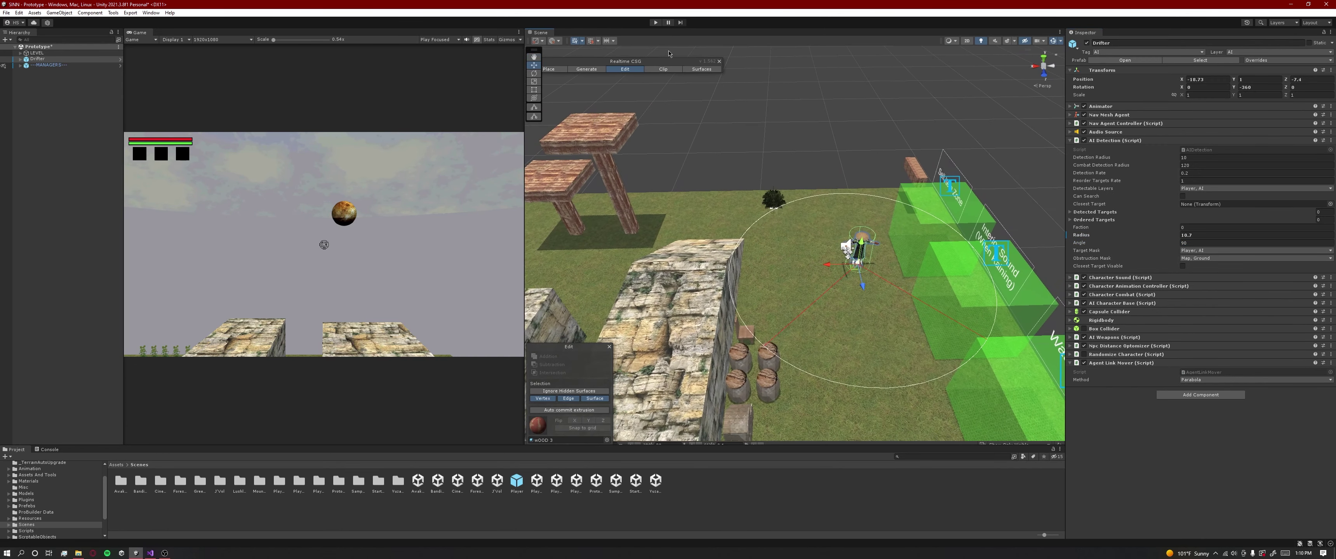
Run the game and walk the player around behind the Drifter, outside its vision cone.
click(655, 22)
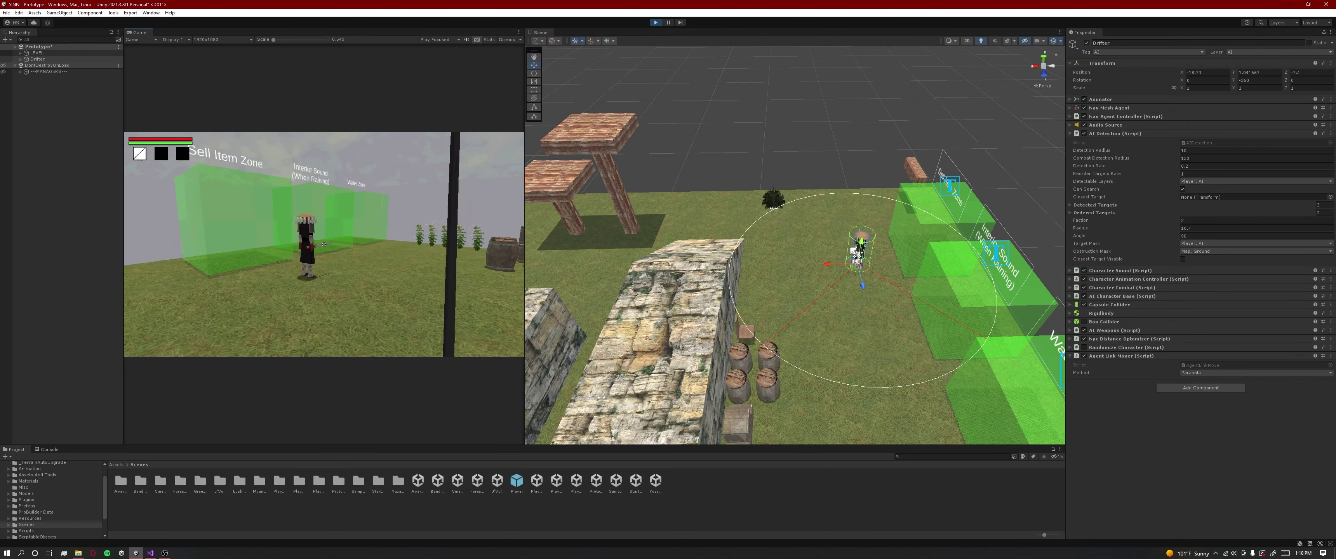
key(Escape)
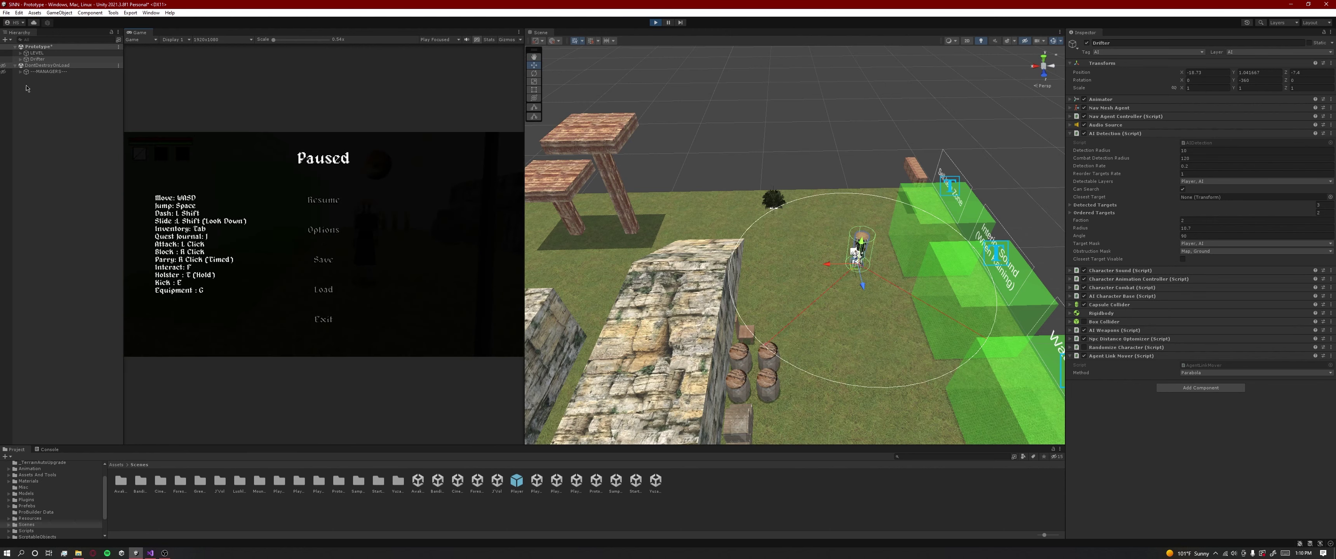
click(334, 200)
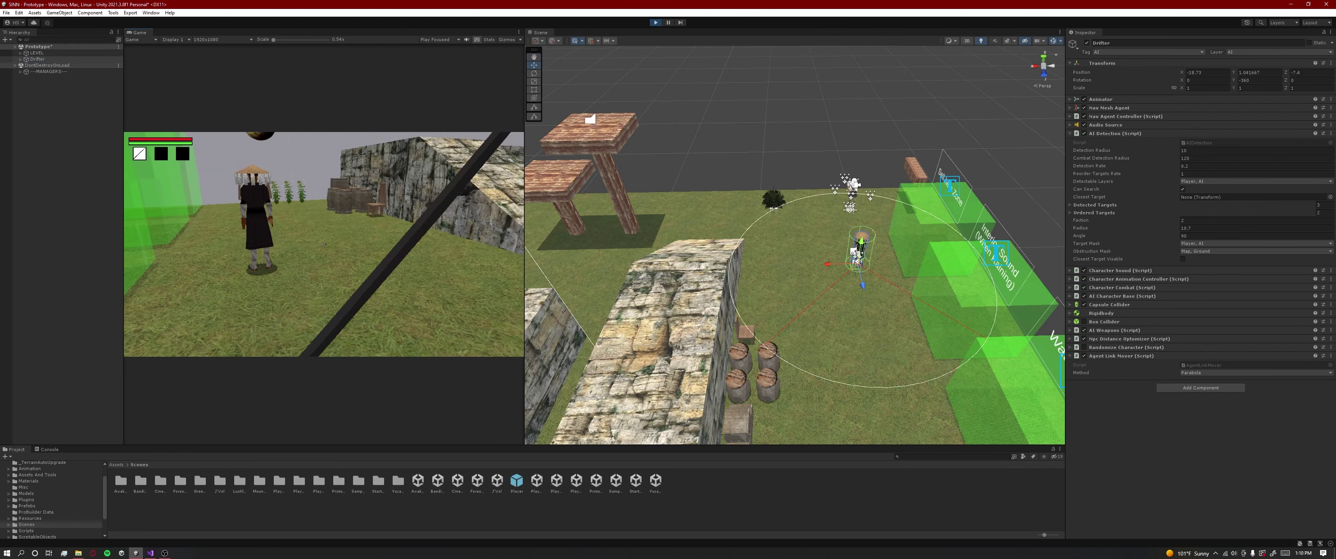
key(w)
key(d)
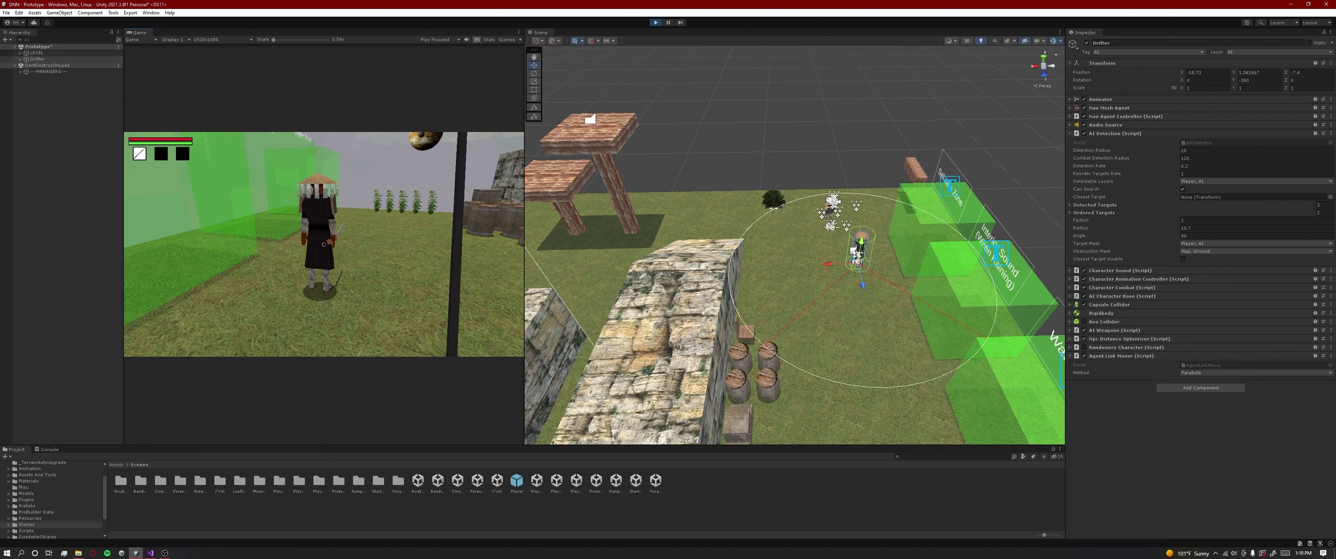
key(w)
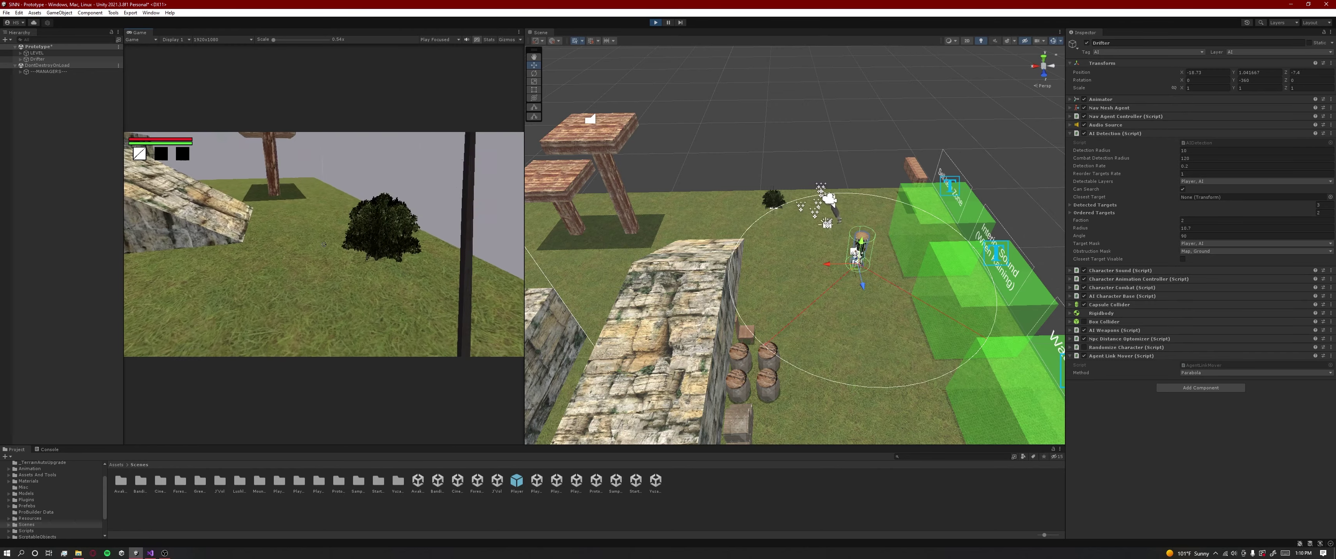
key(space)
key(w)
key(a)
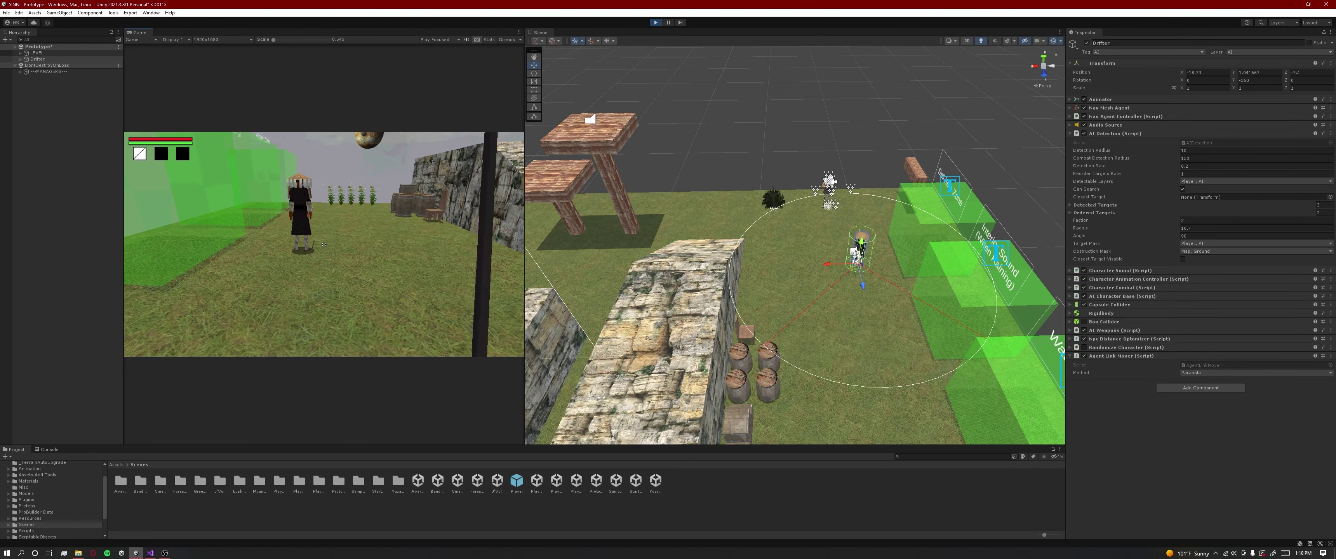
key(w)
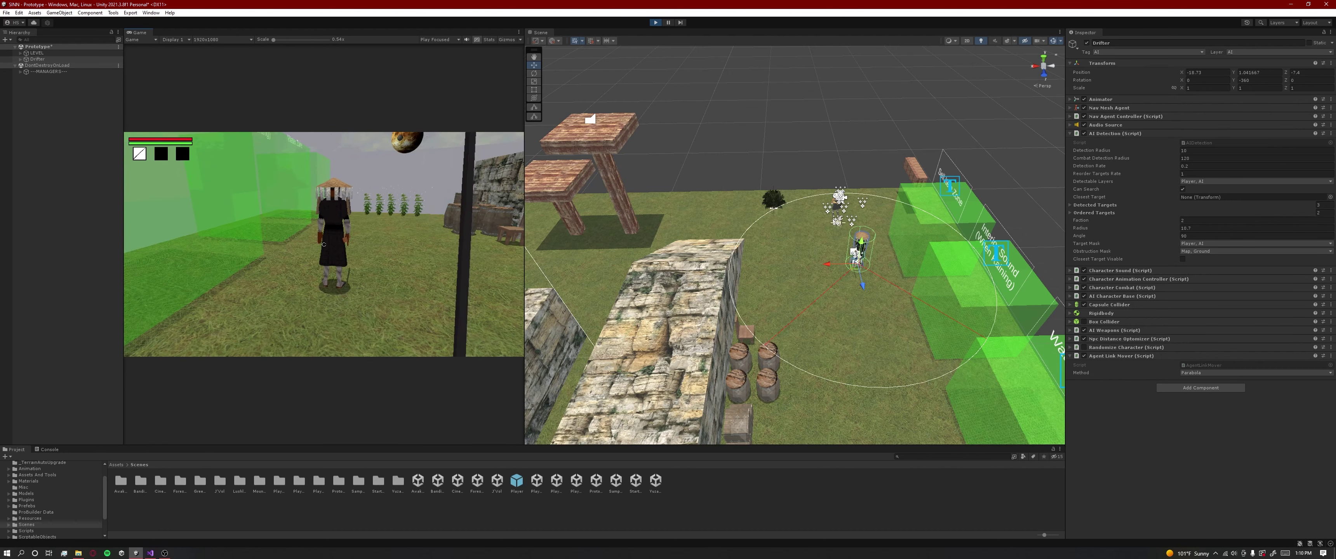
Move the player around the Drifter's side and into its field of view to test detection.
key(d)
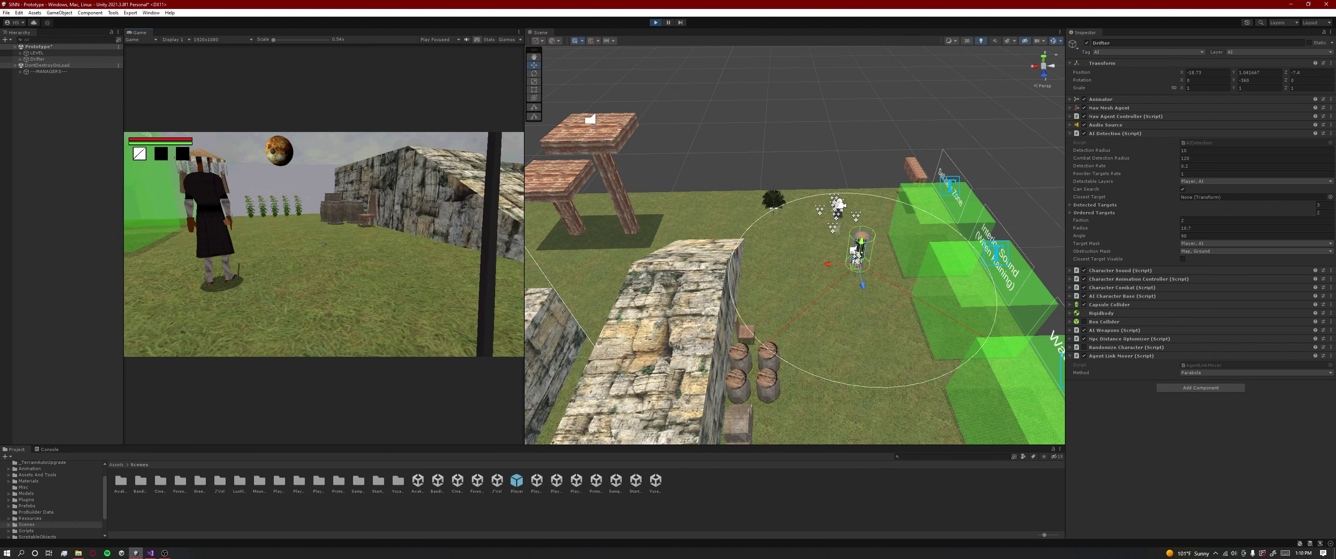
key(s)
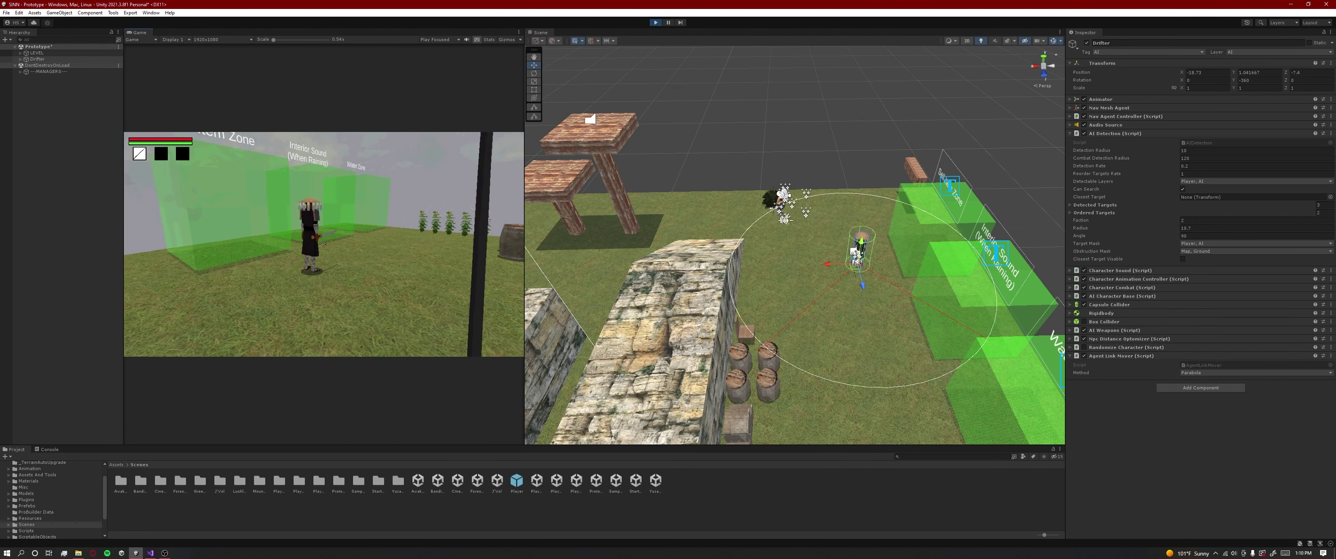
key(w)
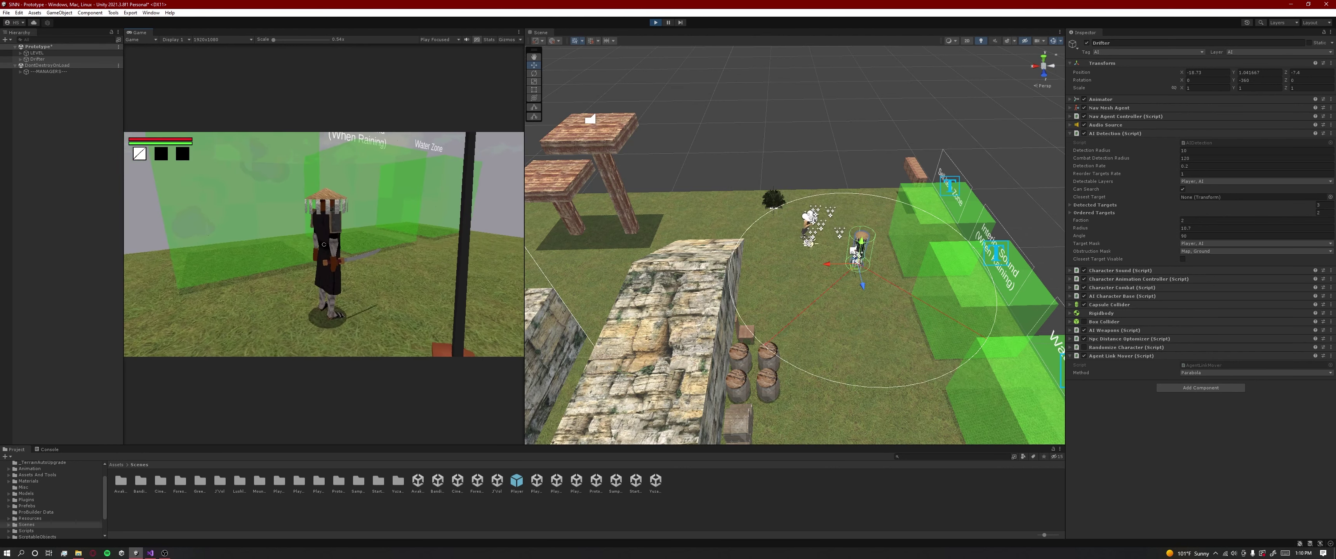
key(d)
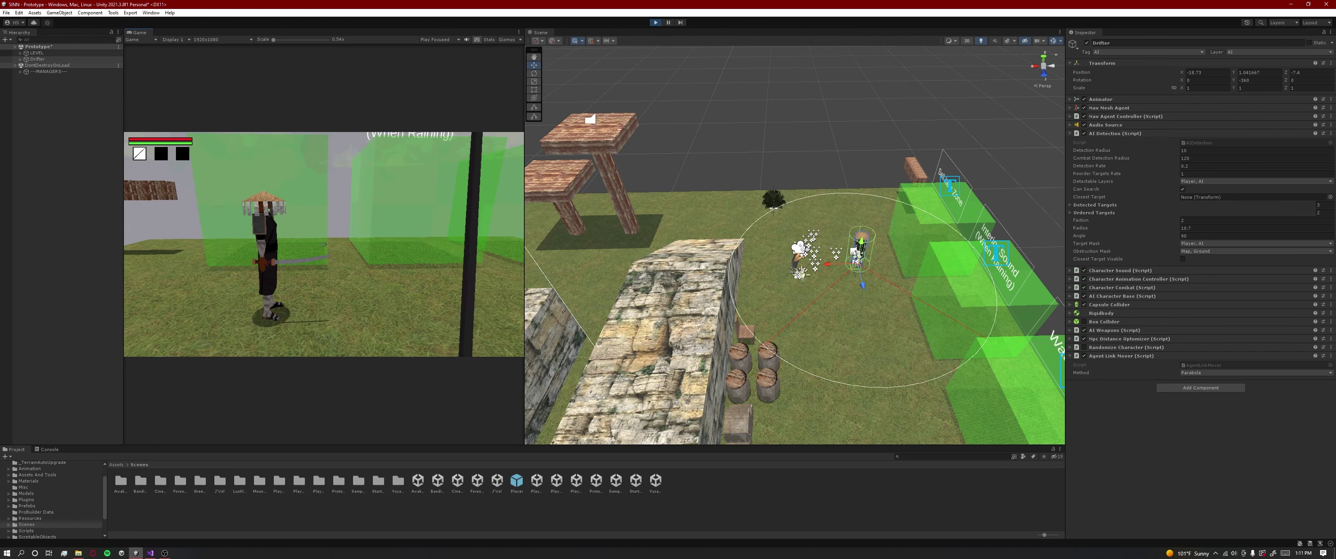
key(d)
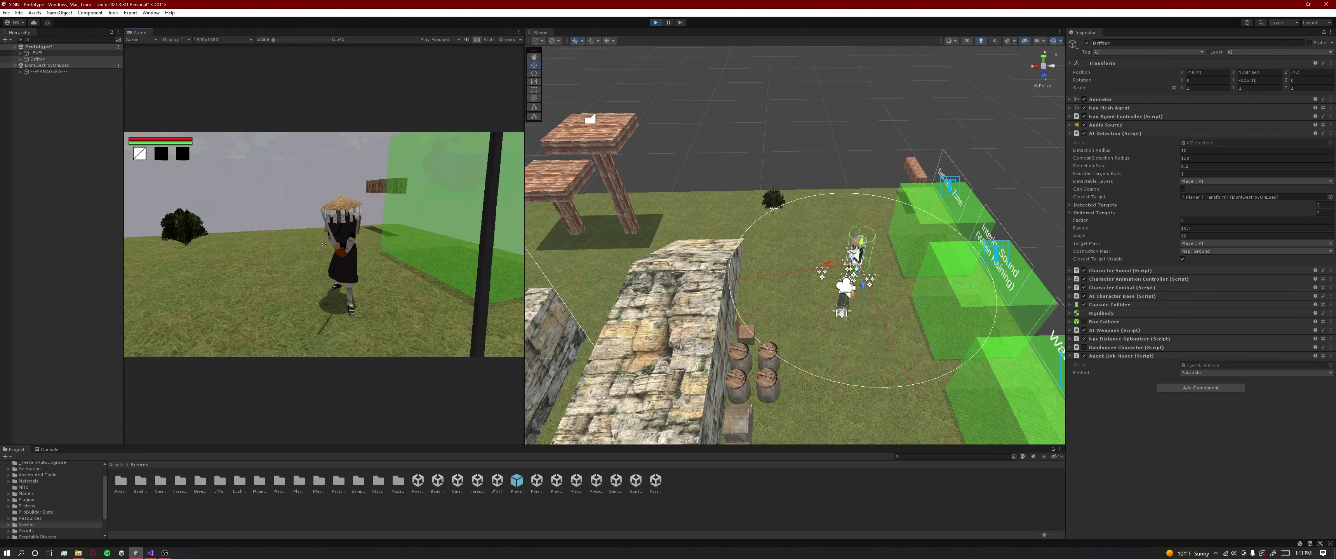
Fight the Drifter in the running game and run away from it toward the wooden posts.
key(s)
click(324, 244)
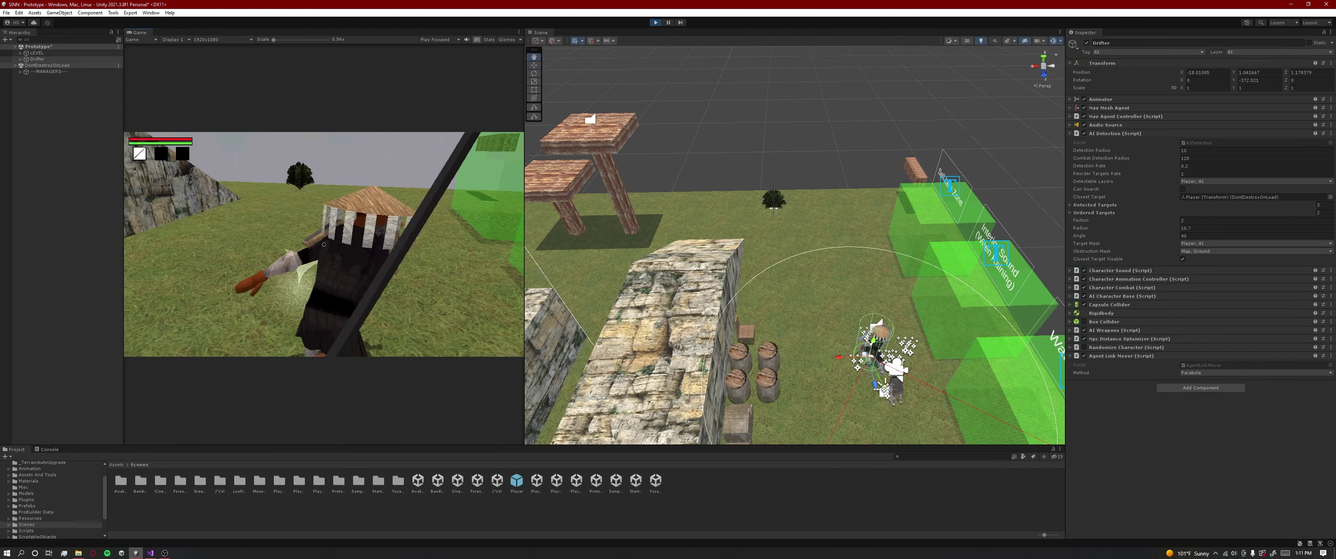
key(f)
right_click(323, 244)
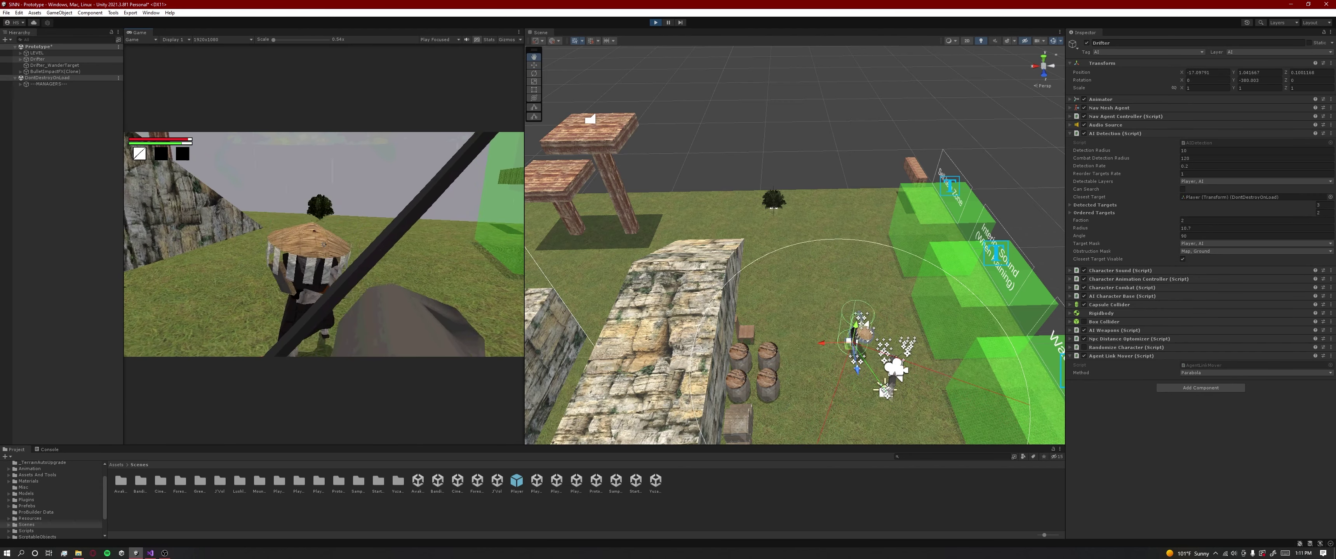
click(324, 245)
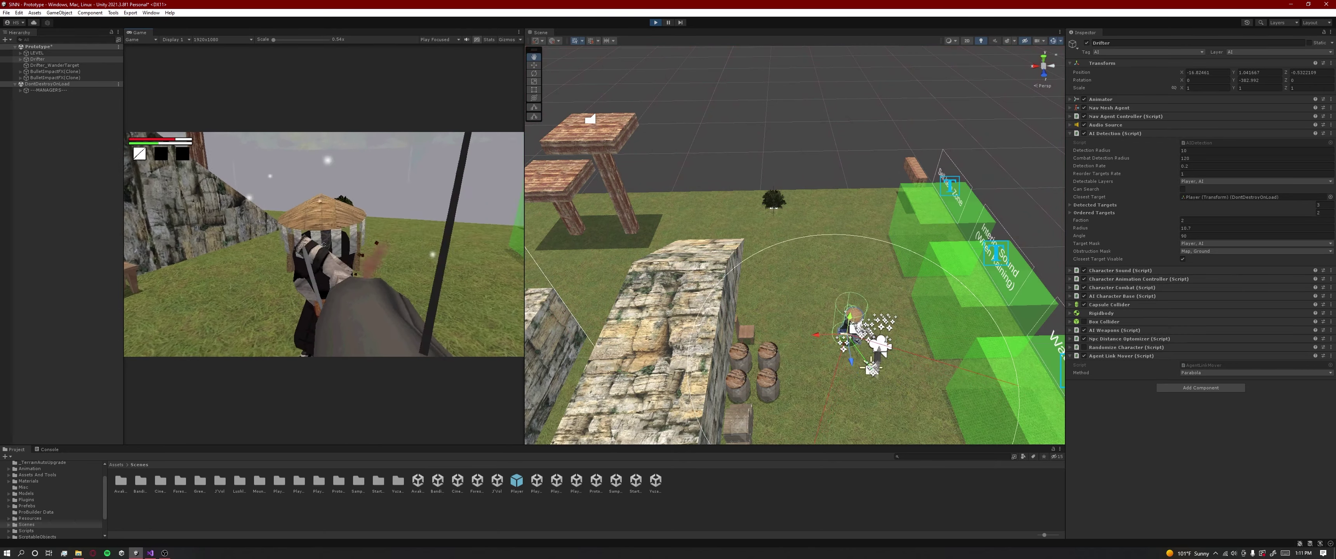
key(shift+w)
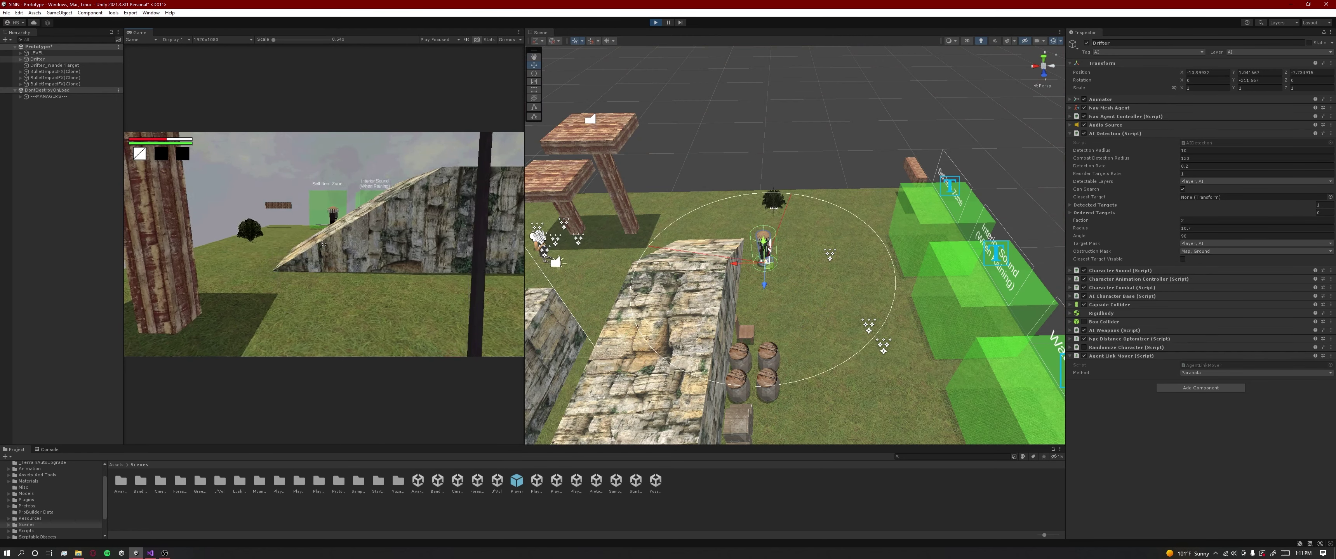
Pause the running game and switch to OBS.
key(Escape)
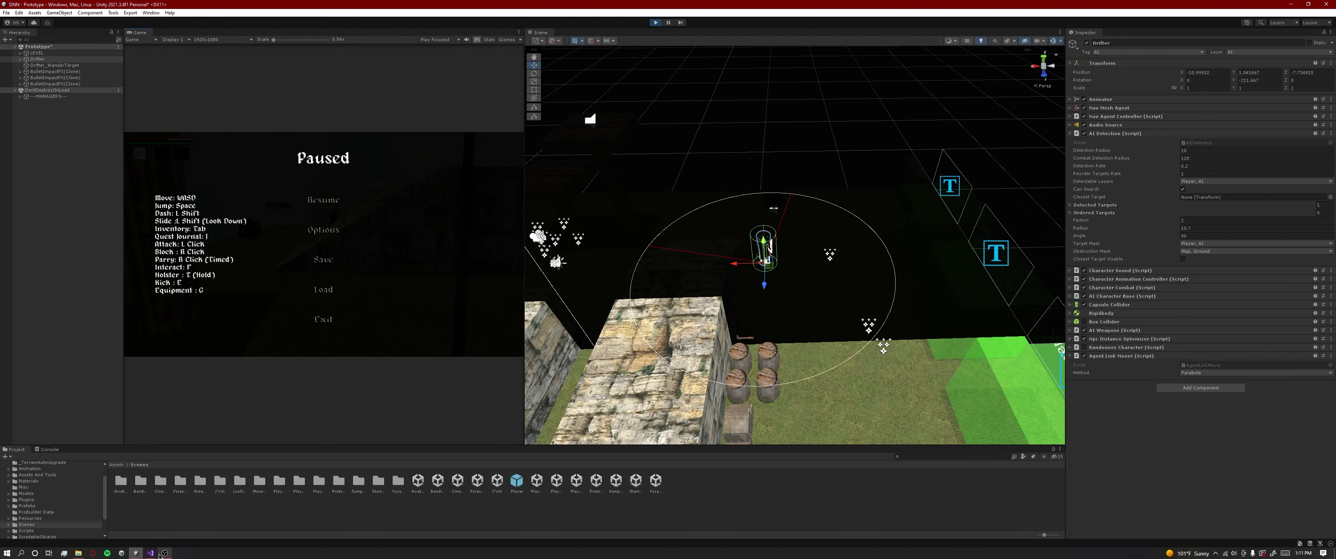
mouse_move(169, 554)
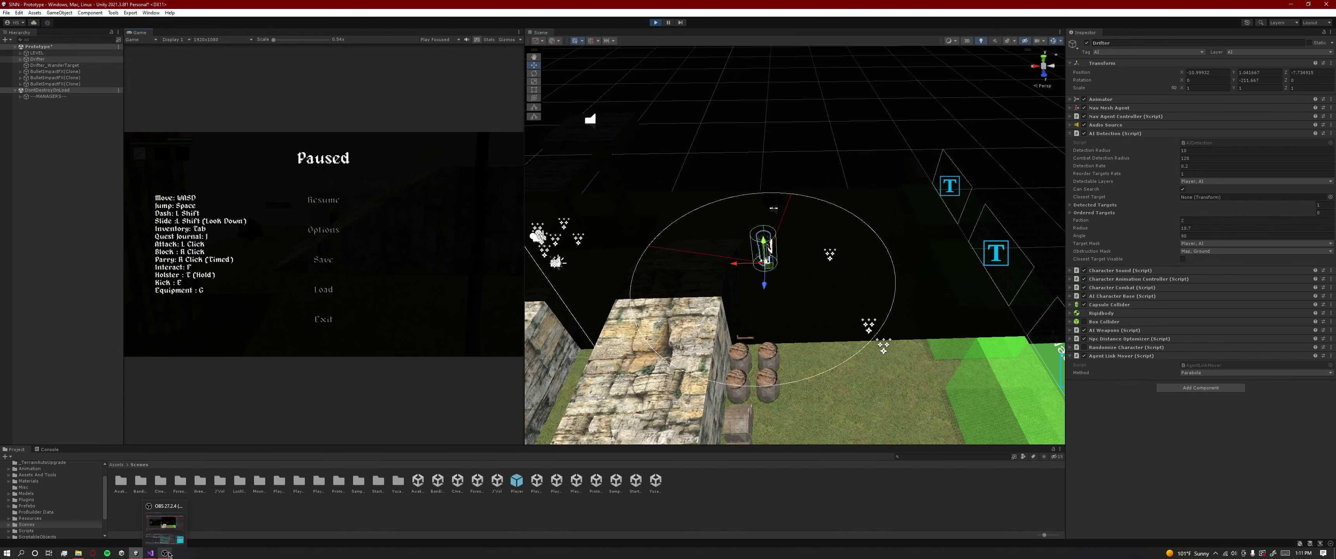
click(166, 554)
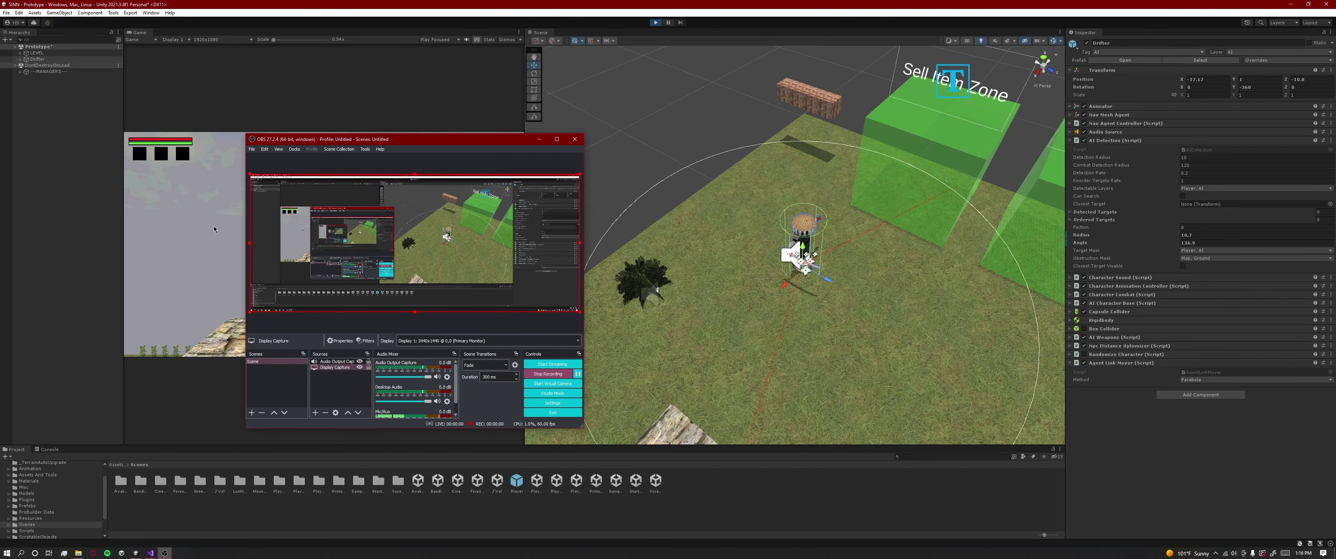
Return to Unity and walk the player past the bush to stand behind the Drifter in the running game.
click(657, 289)
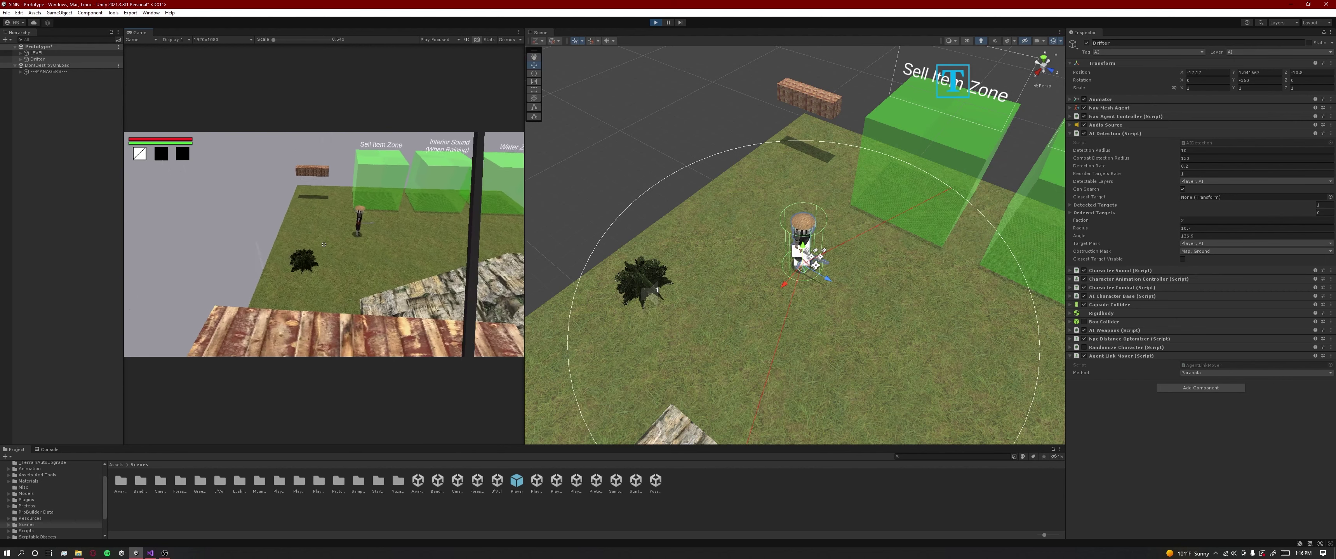
key(w)
key(w)
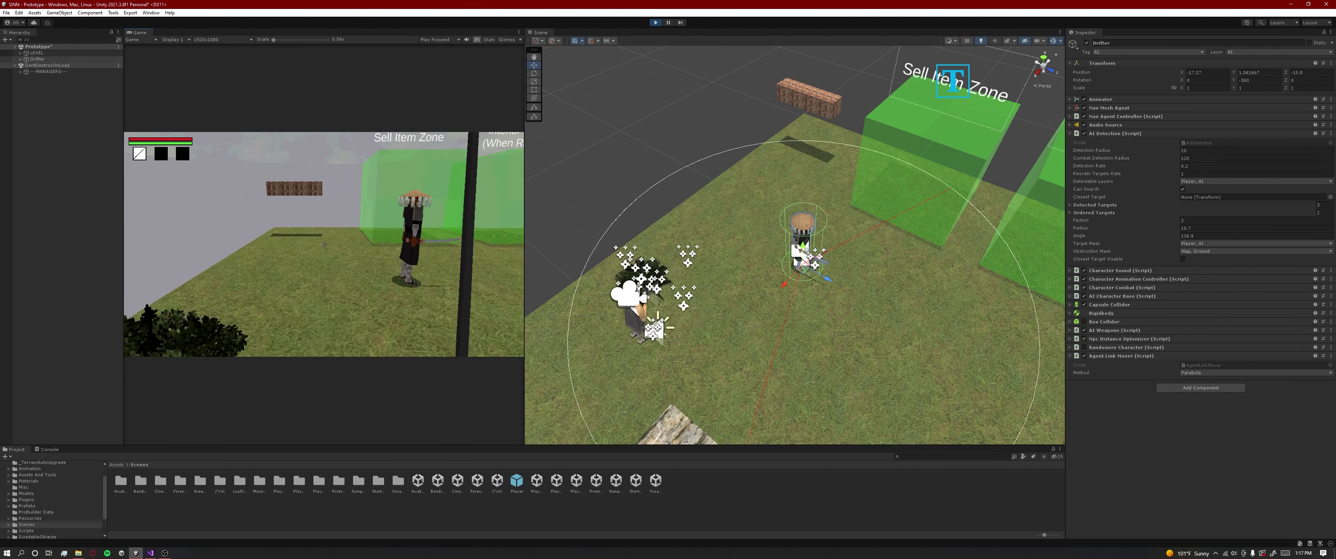
key(w)
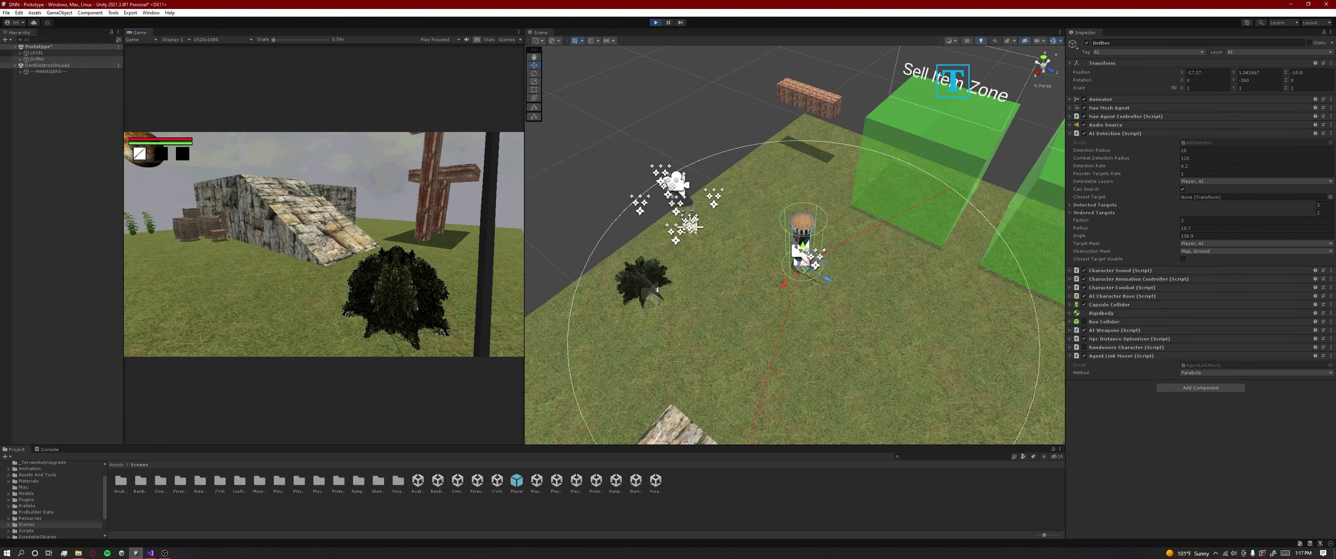
key(d)
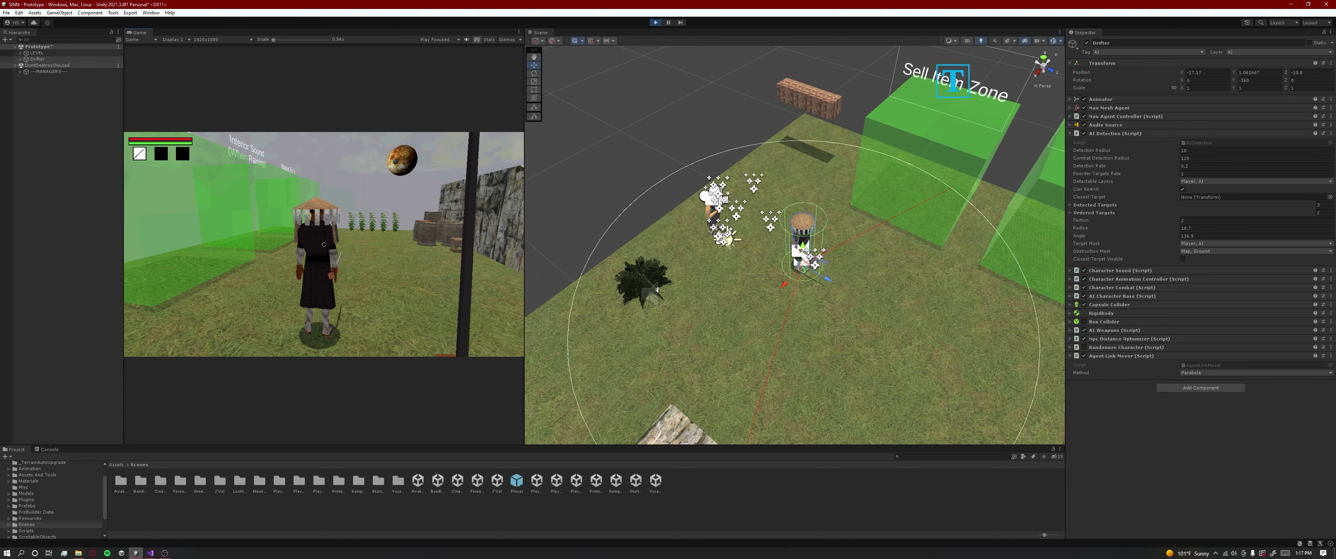
key(w)
key(w)
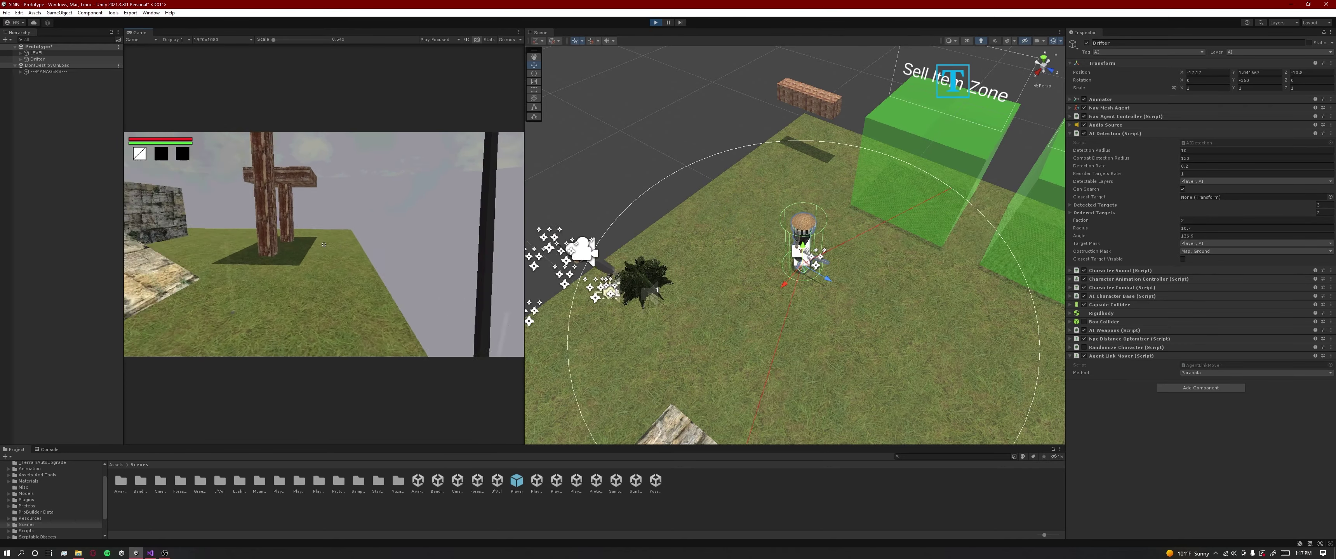
key(w)
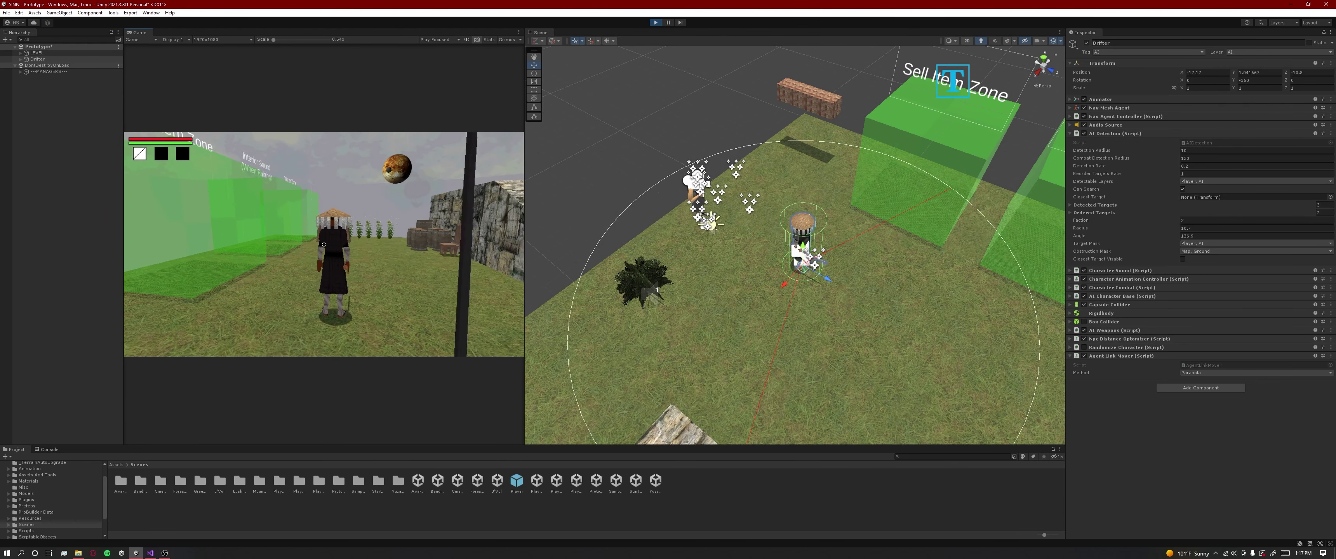
Lower the Drifter's AI Detection angle in the running game and inspect its narrower vision cone in the scene view.
key(ctrl)
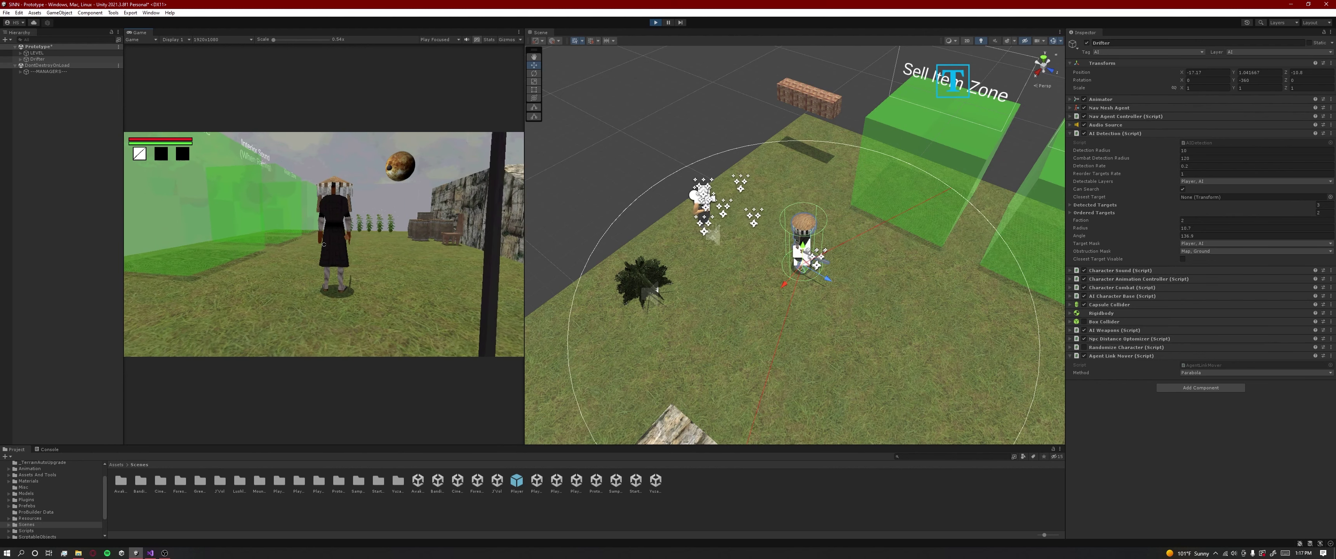
key(Escape)
key(Escape)
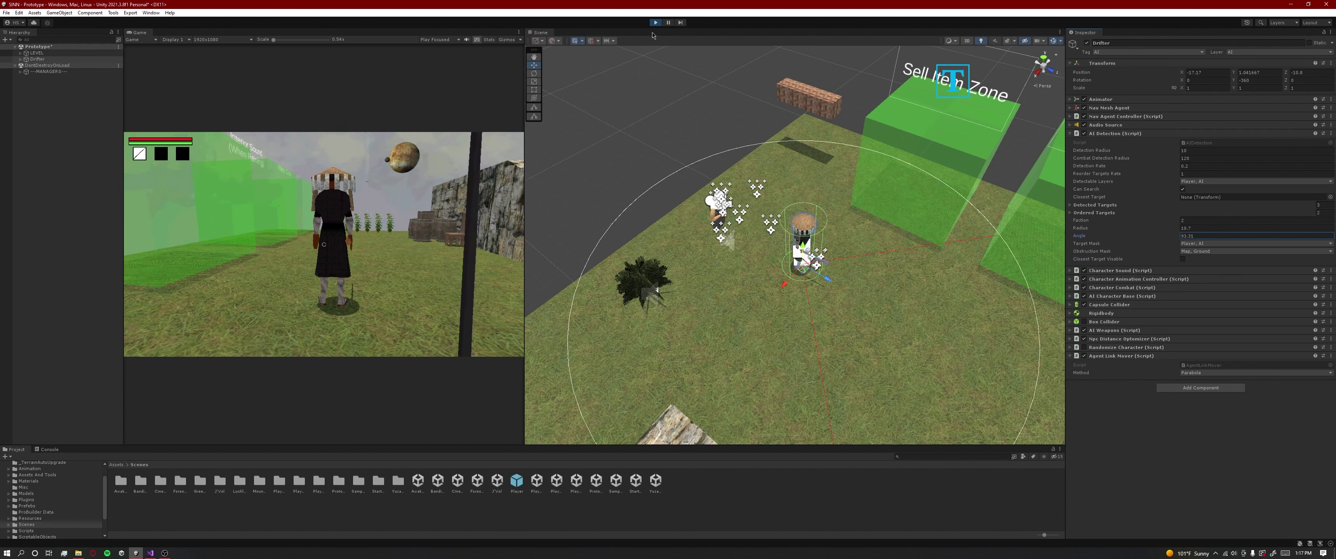
mouse_move(935, 289)
right_down()
mouse_move(945, 328)
mouse_move(932, 297)
right_up()
key(s)
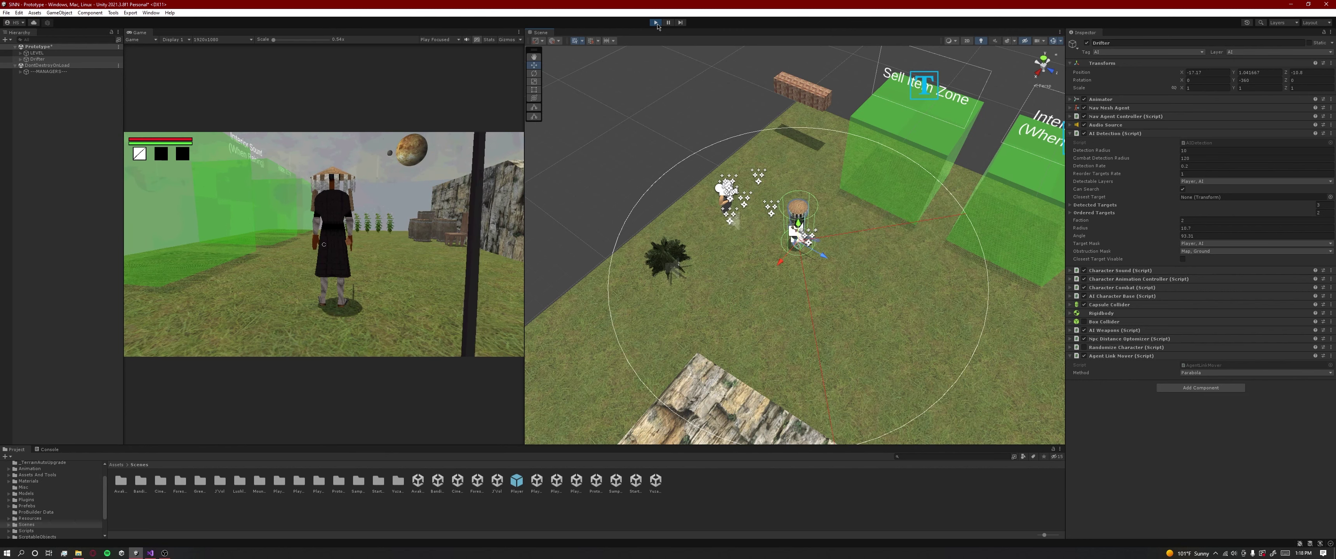
Switch to Visual Studio and examine the CheckIfPlayerIsCloseStealth and FOVCheck methods in AIDetection.cs.
click(165, 553)
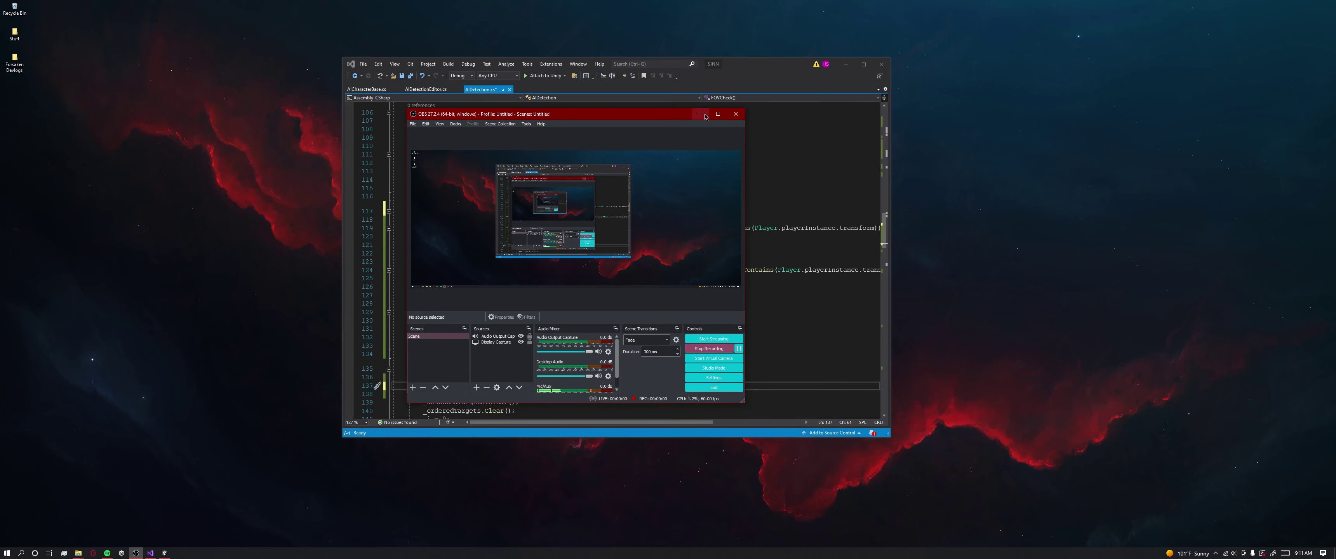
click(700, 115)
scroll(687, 208, up, 5)
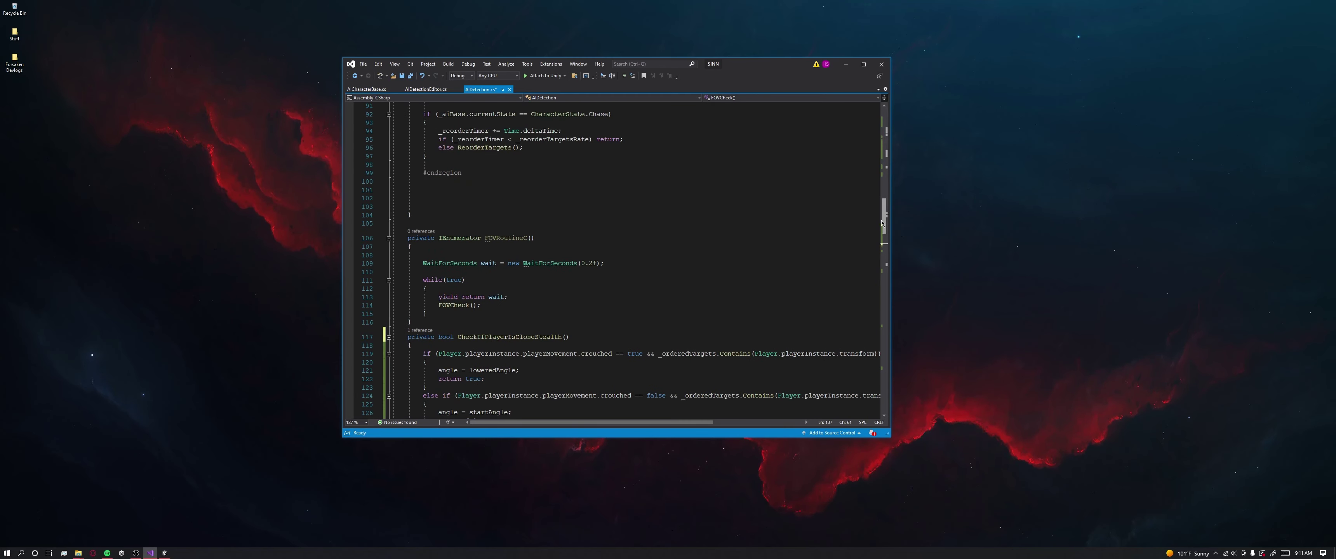
mouse_move(881, 223)
mouse_down()
mouse_move(887, 184)
mouse_move(871, 214)
mouse_up()
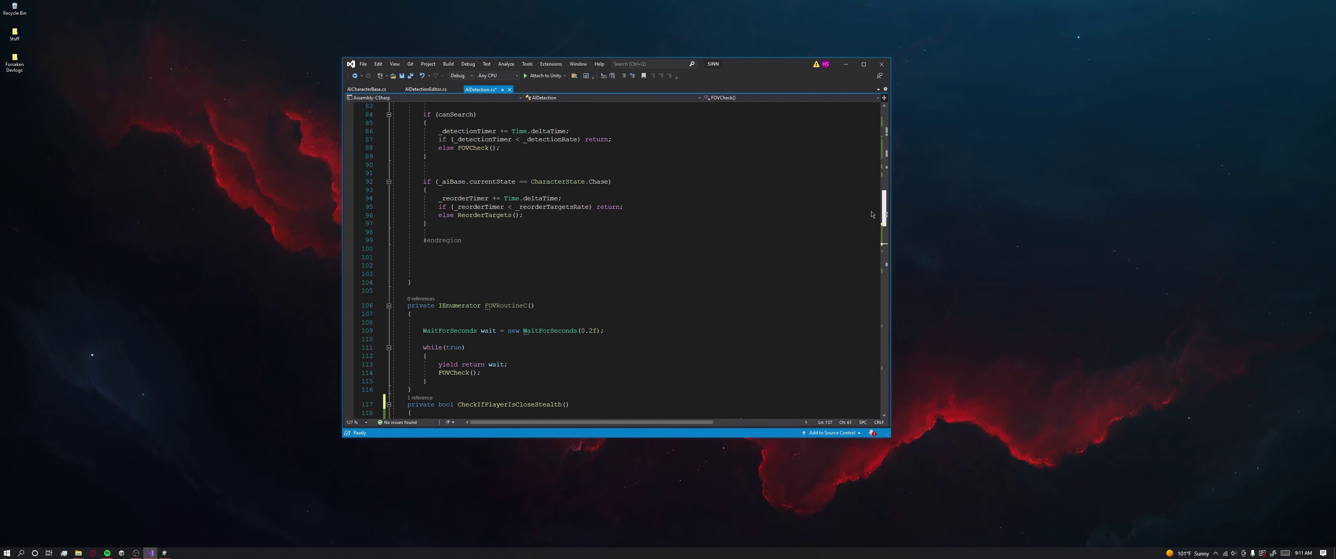
scroll(871, 215, down, 9)
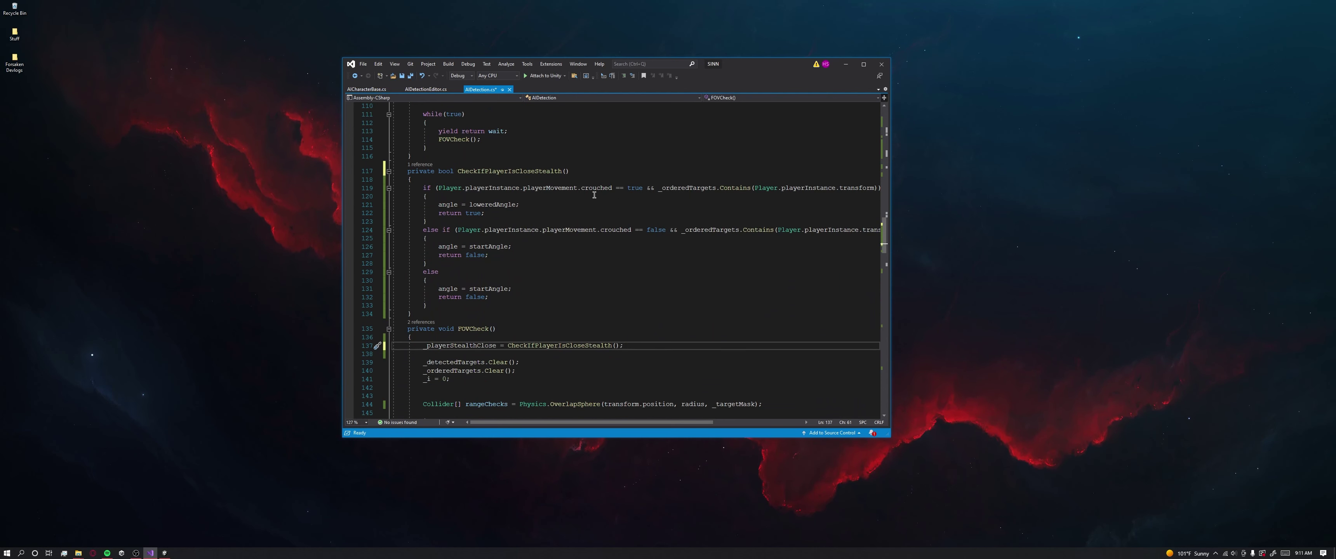
Examine the crouch conditions and lowered-angle assignment in CheckIfPlayerIsCloseStealth, along with how FOVCheck uses the ordered targets and angle.
scroll(678, 222, right, 5)
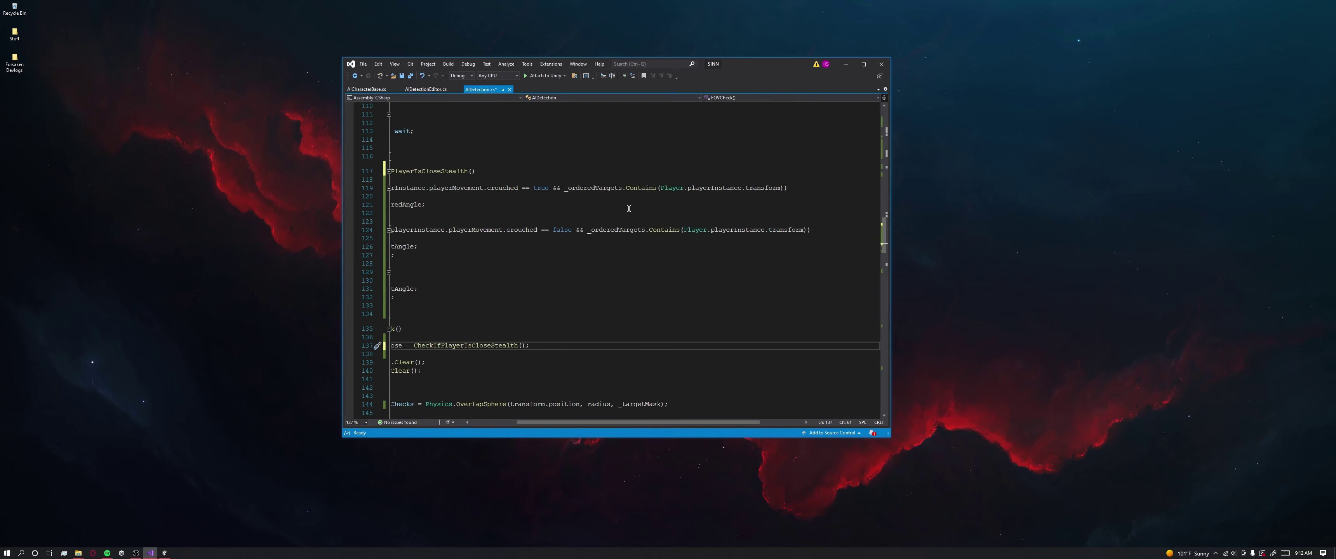
drag(563, 188, 702, 187)
drag(885, 233, 884, 275)
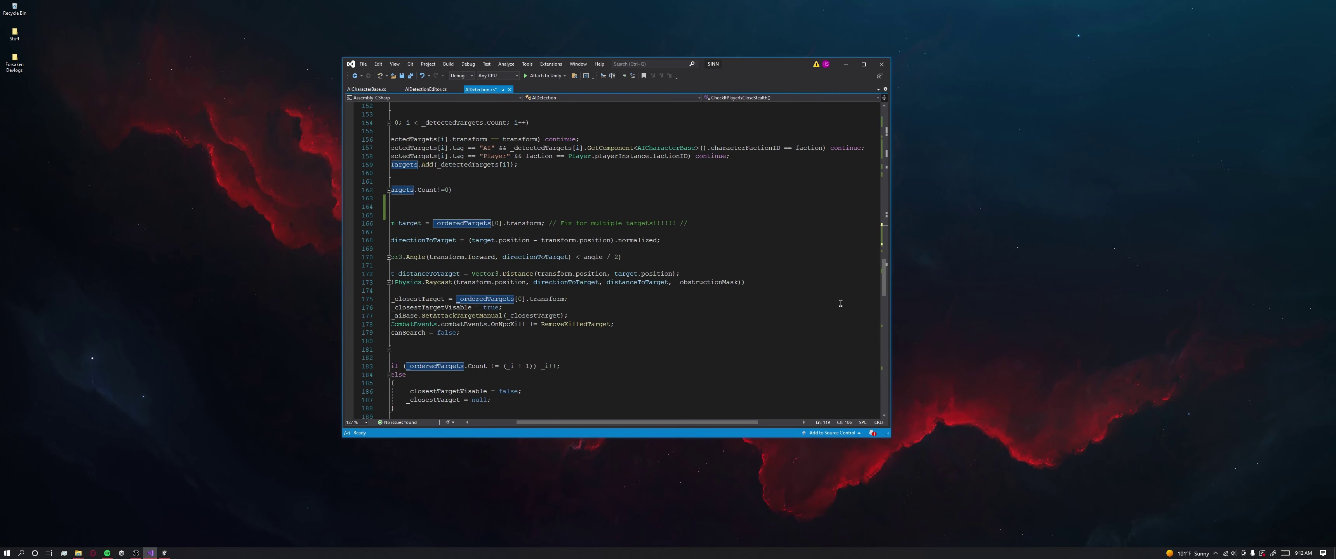
scroll(691, 426, left, 5)
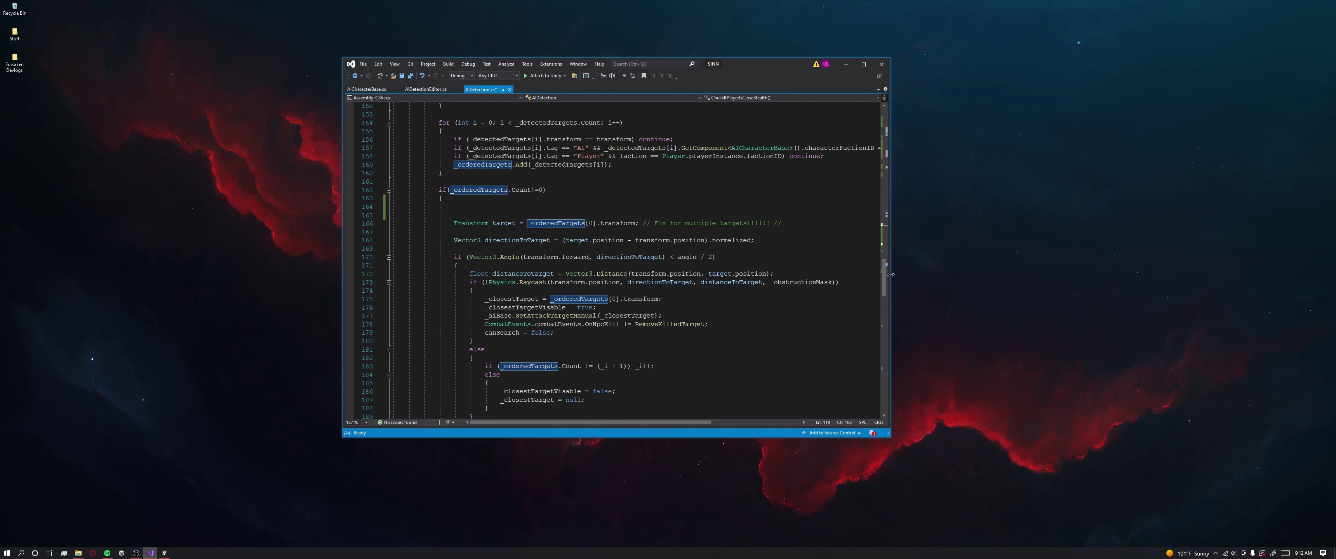
drag(884, 275, 882, 230)
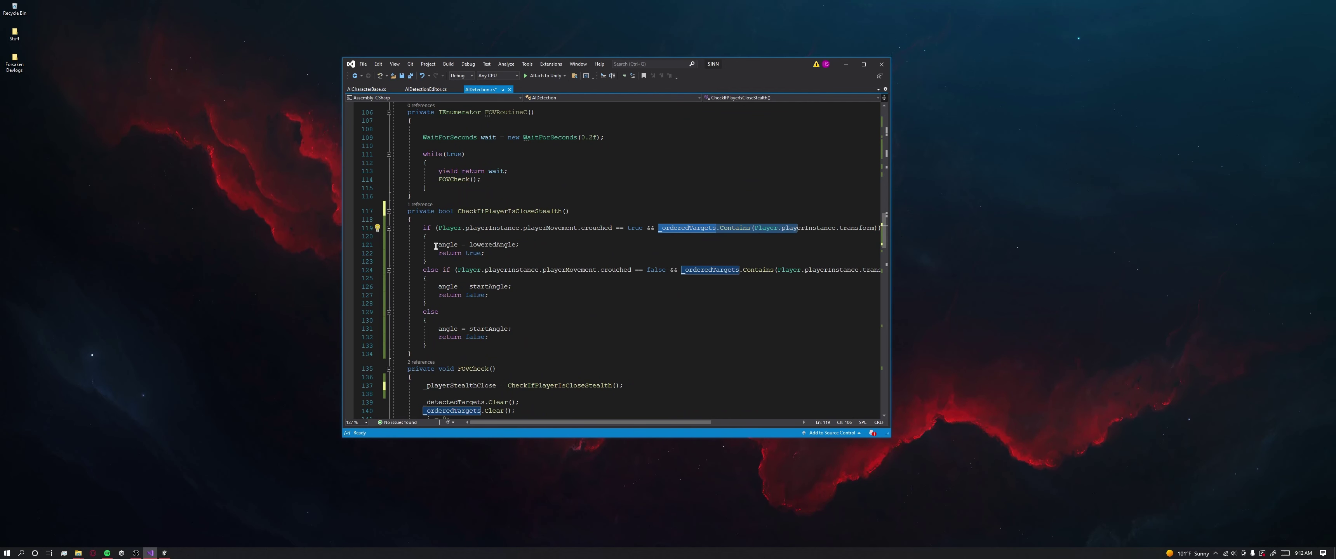
drag(435, 246, 537, 247)
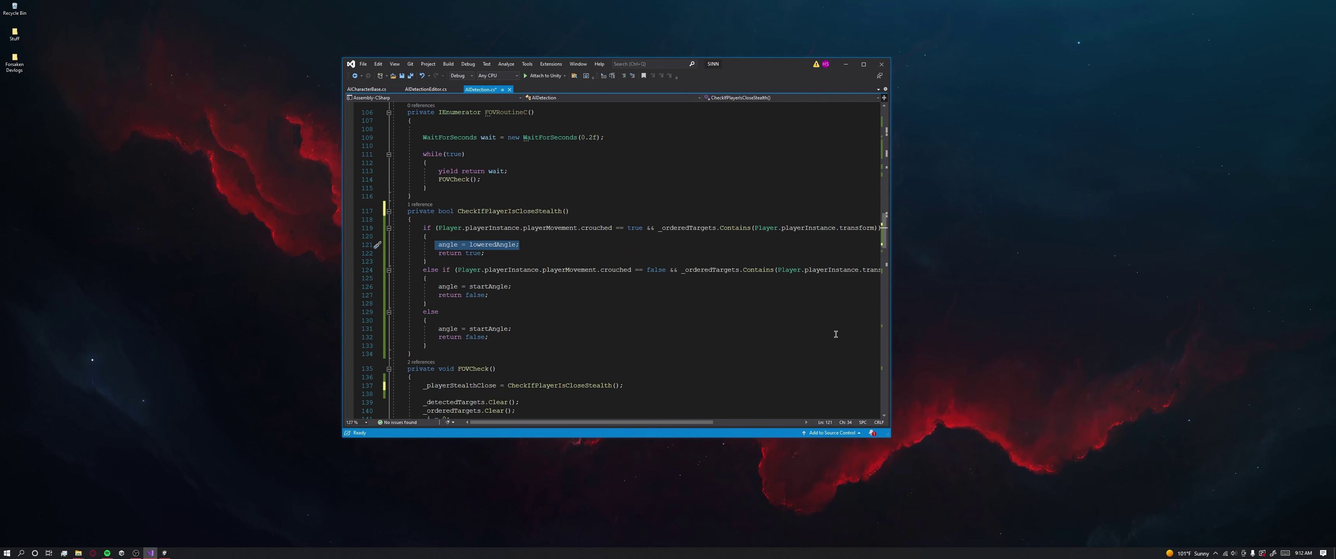
Switch to Unity, turn the scene view around the Drifter, and start the game.
click(165, 553)
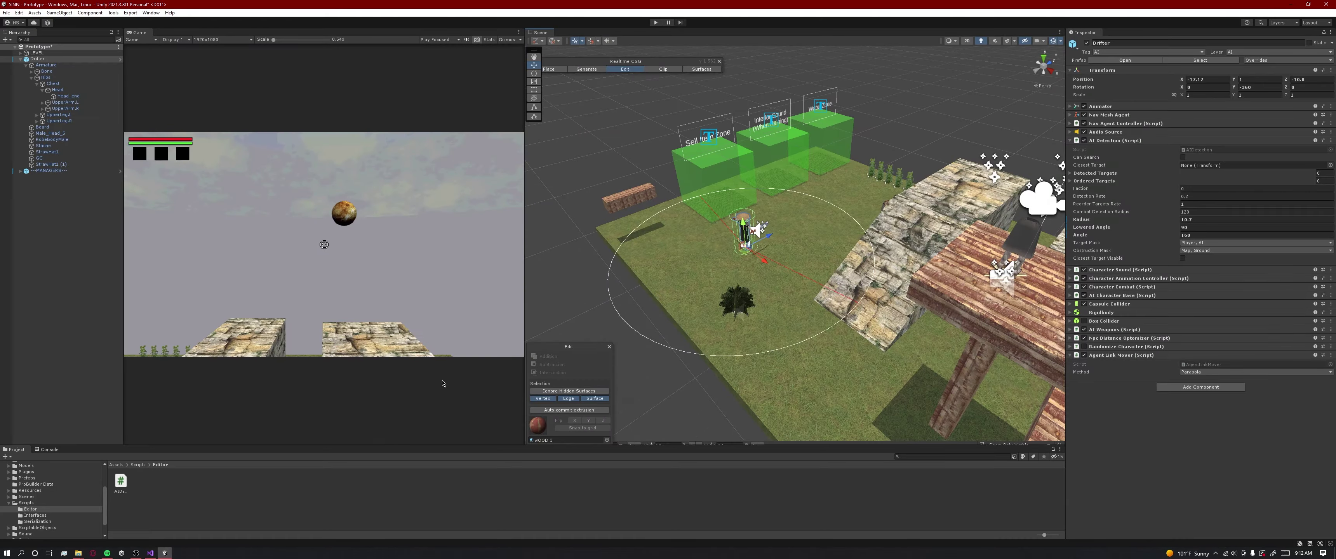
right_drag(766, 274, 1014, 278)
right_drag(891, 277, 864, 268)
click(655, 22)
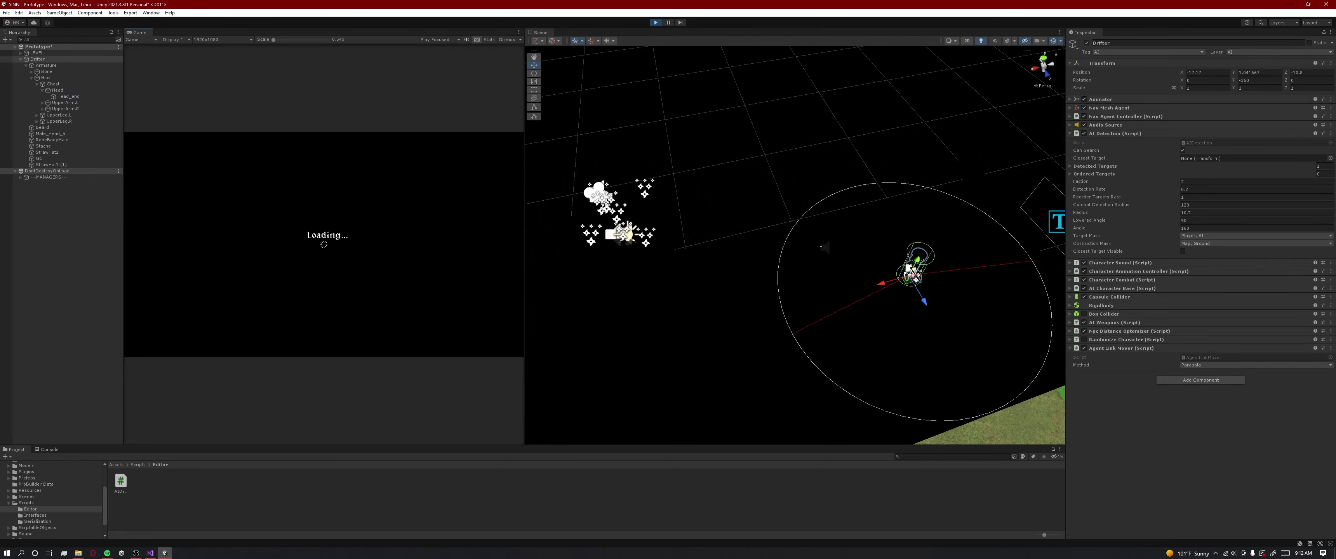
Move the player off the platform toward the Drifter, back away, and approach the bush again.
key(w)
key(space)
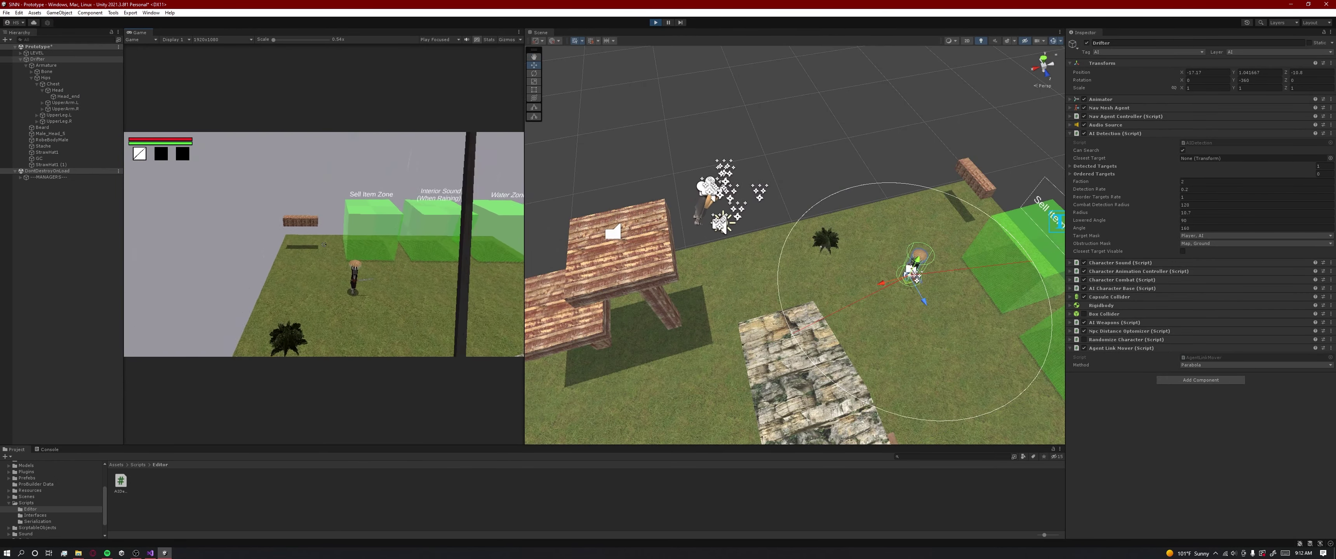
key(w)
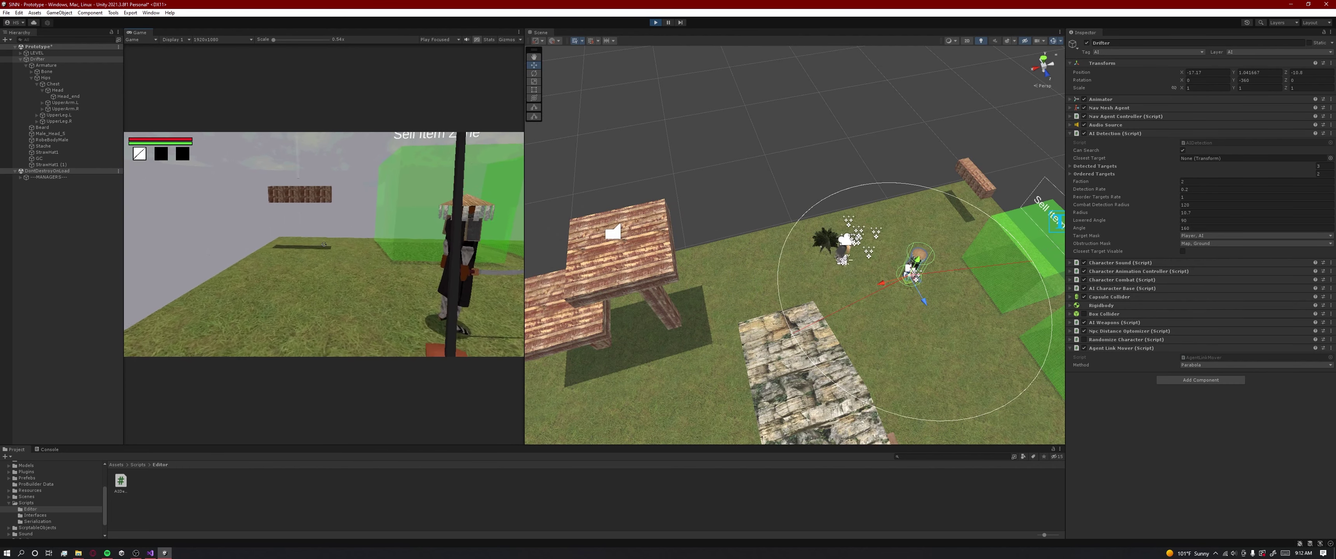
key(s)
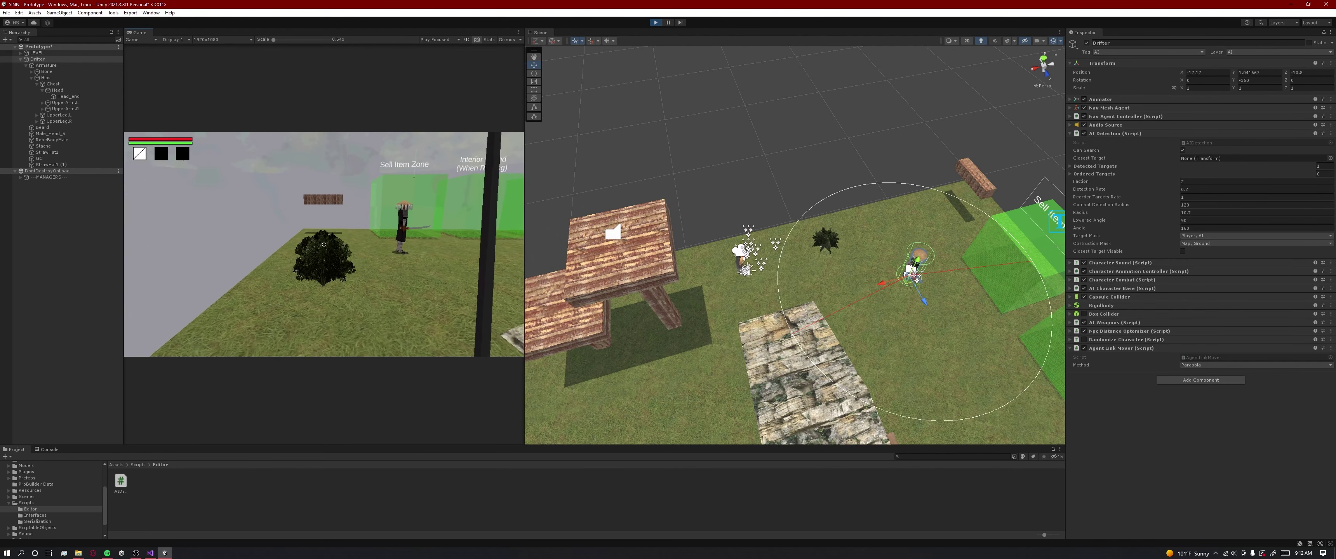
key(w)
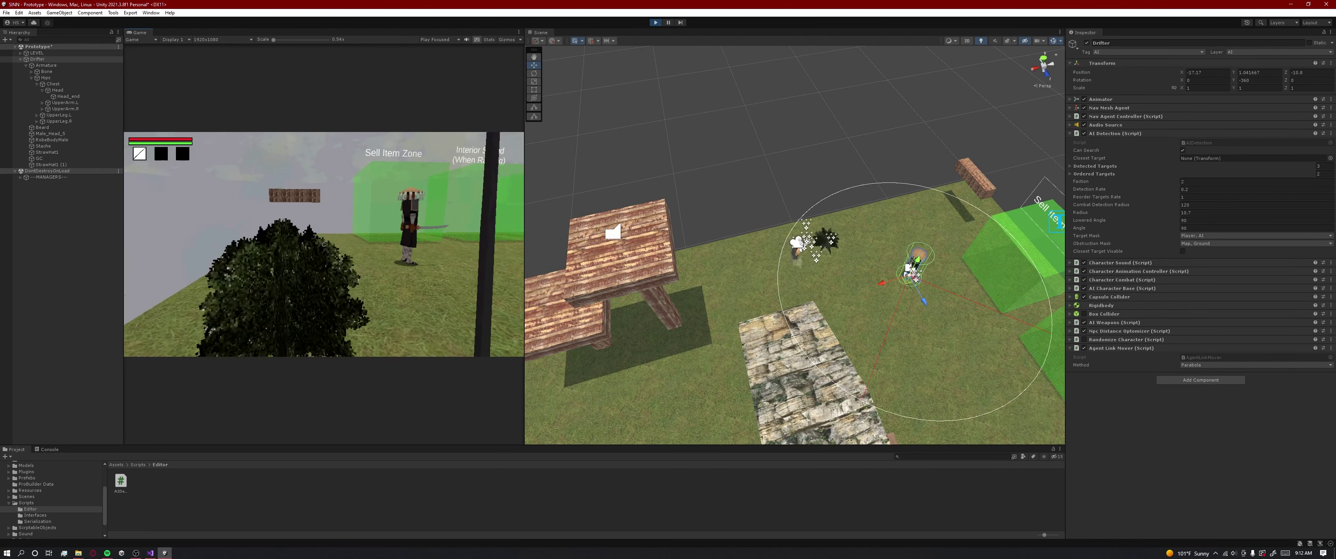
Pause the game to bring the scene view closer to the Drifter, and resume with the player backing away from the bush.
key(Escape)
right_drag(939, 317, 1022, 340)
key(w)
key(Escape)
key(s)
key(d)
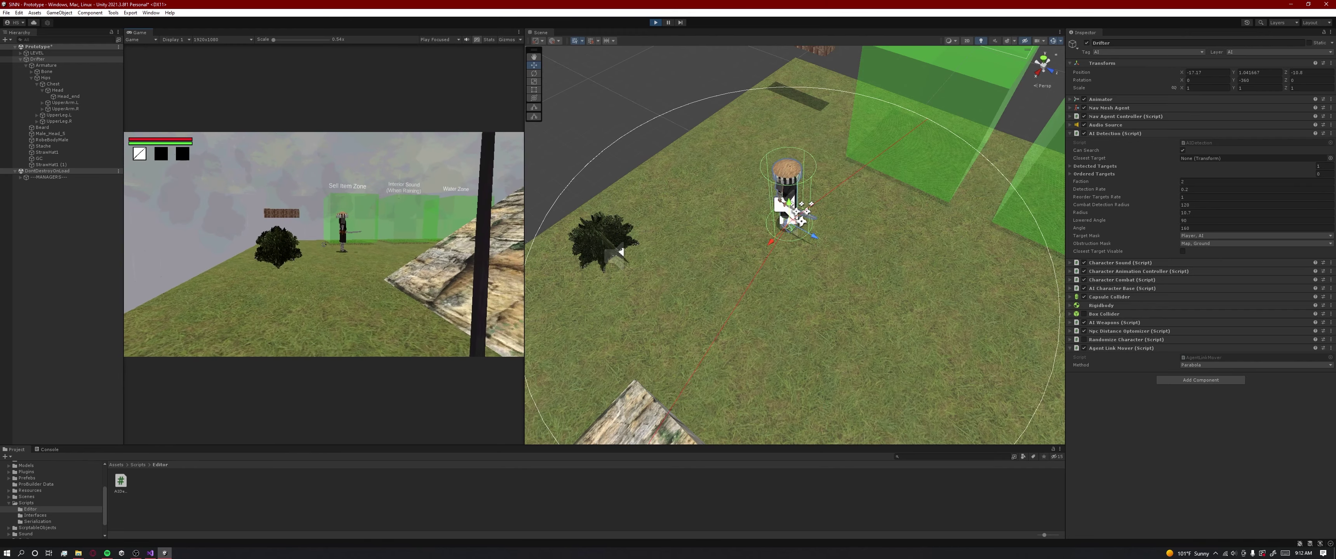
Walk the player past the bush toward the Drifter and back again, pause the game, and switch to OBS.
key(w)
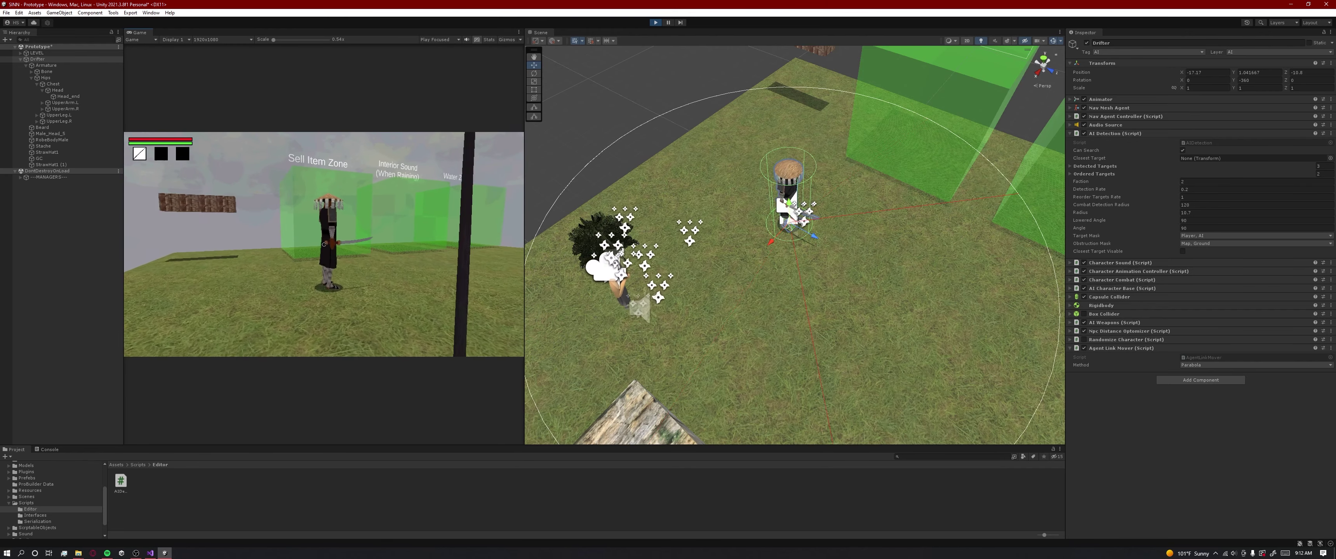
key(s)
key(s)
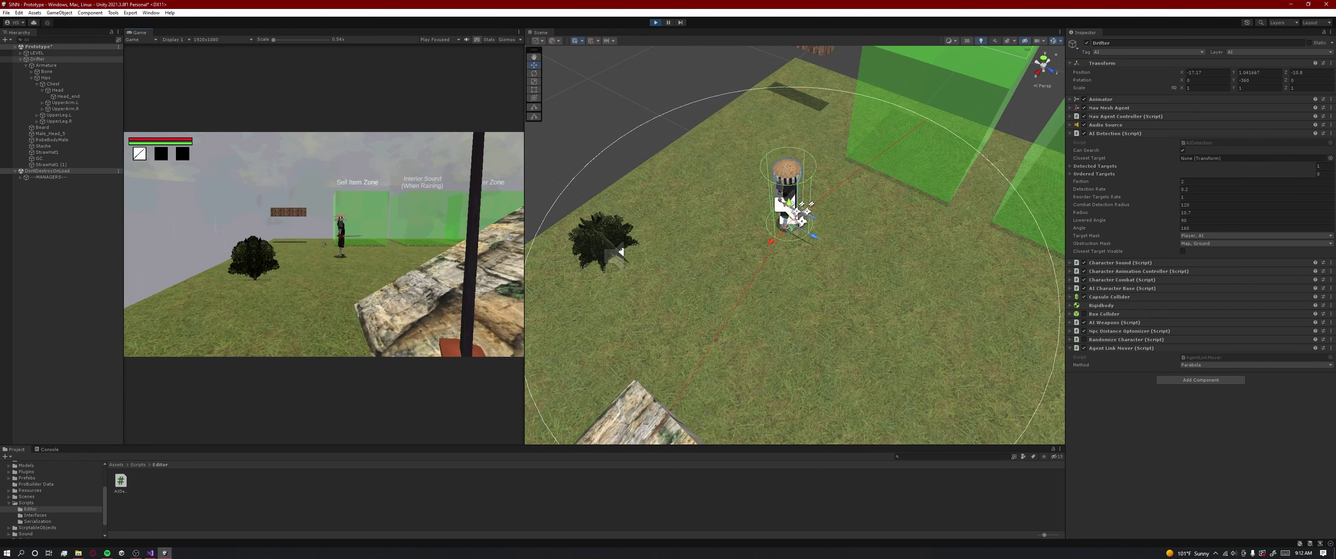
key(Escape)
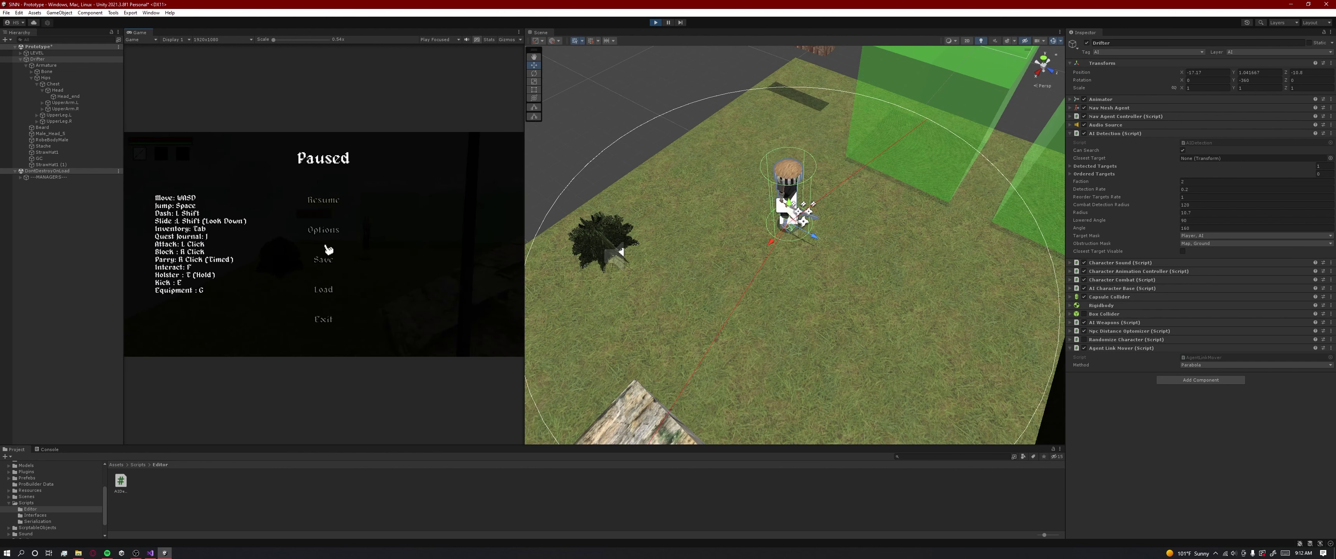
click(136, 553)
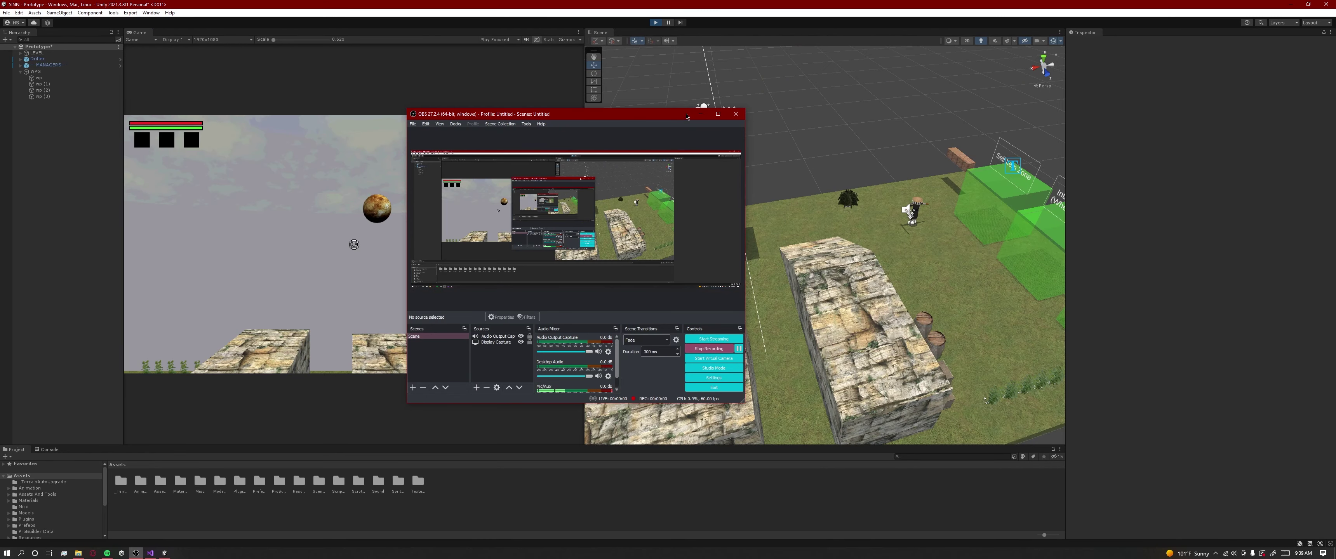
Return to Unity, select the Drifter to show its detection range, and resume the paused game.
click(700, 113)
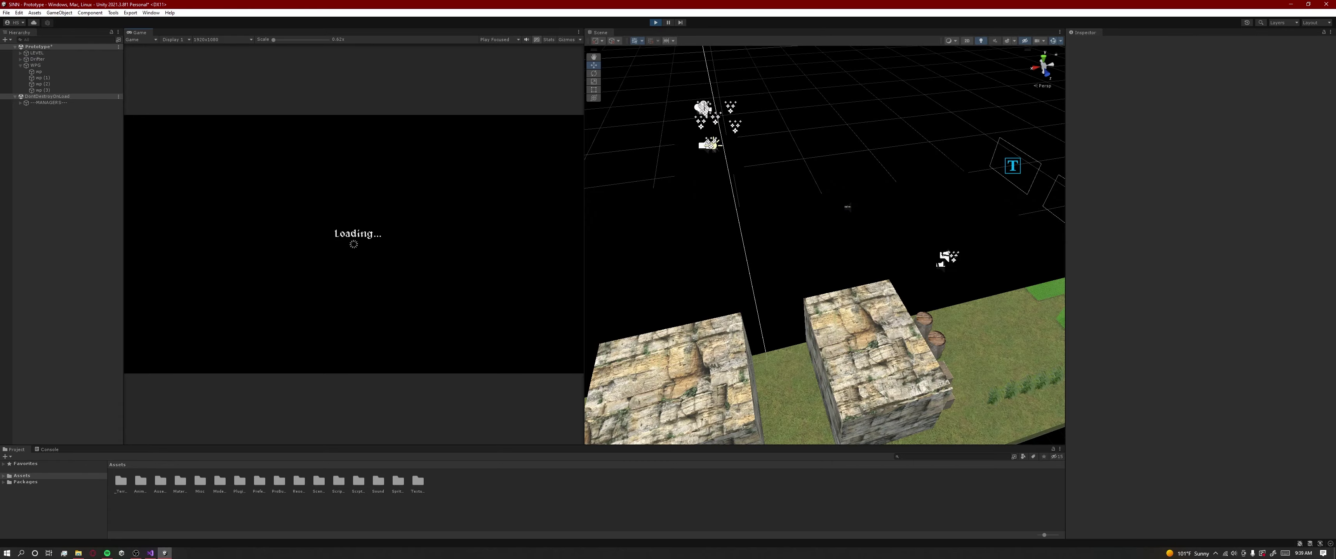
click(37, 59)
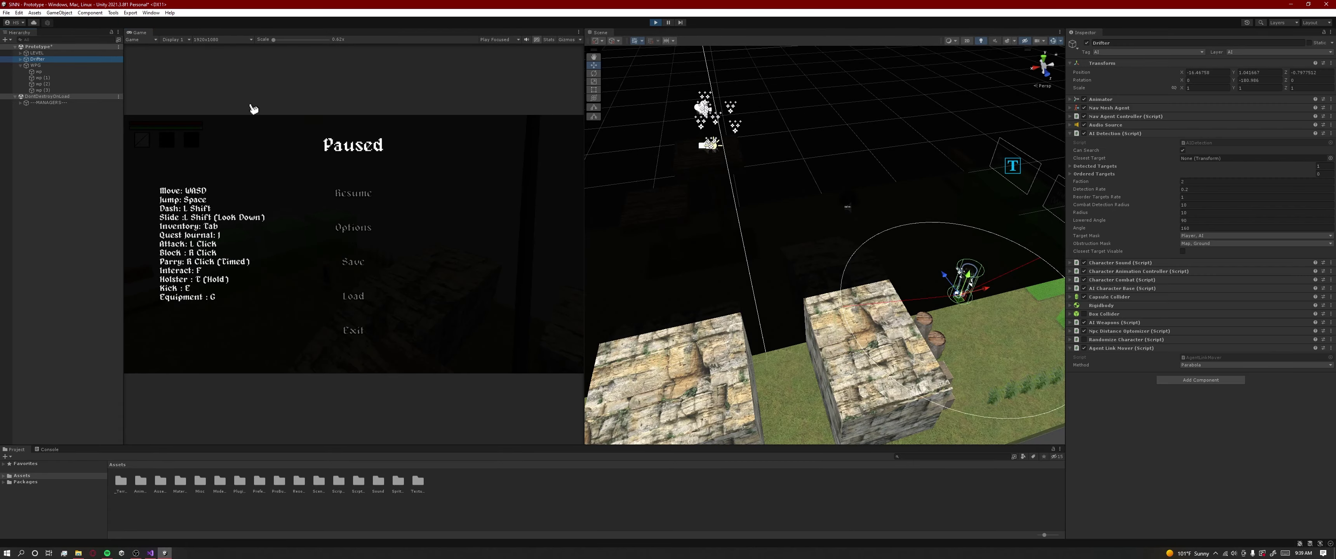
click(365, 195)
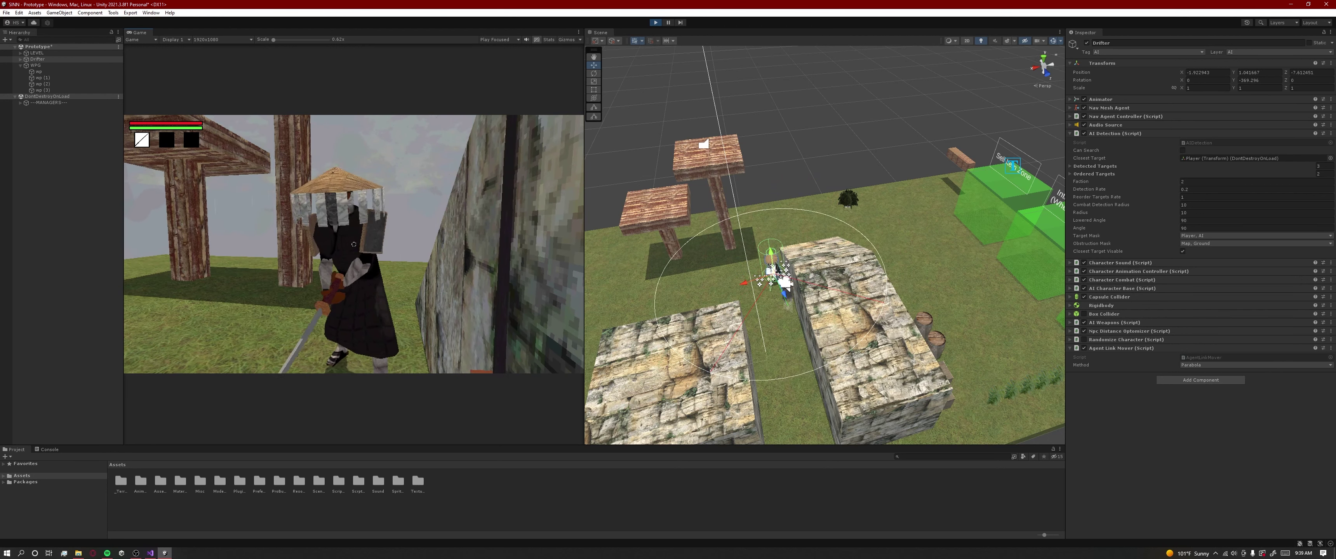
Pause and stop the running game, and go through OBS to the ellipse drawing in Photoshop.
key(Escape)
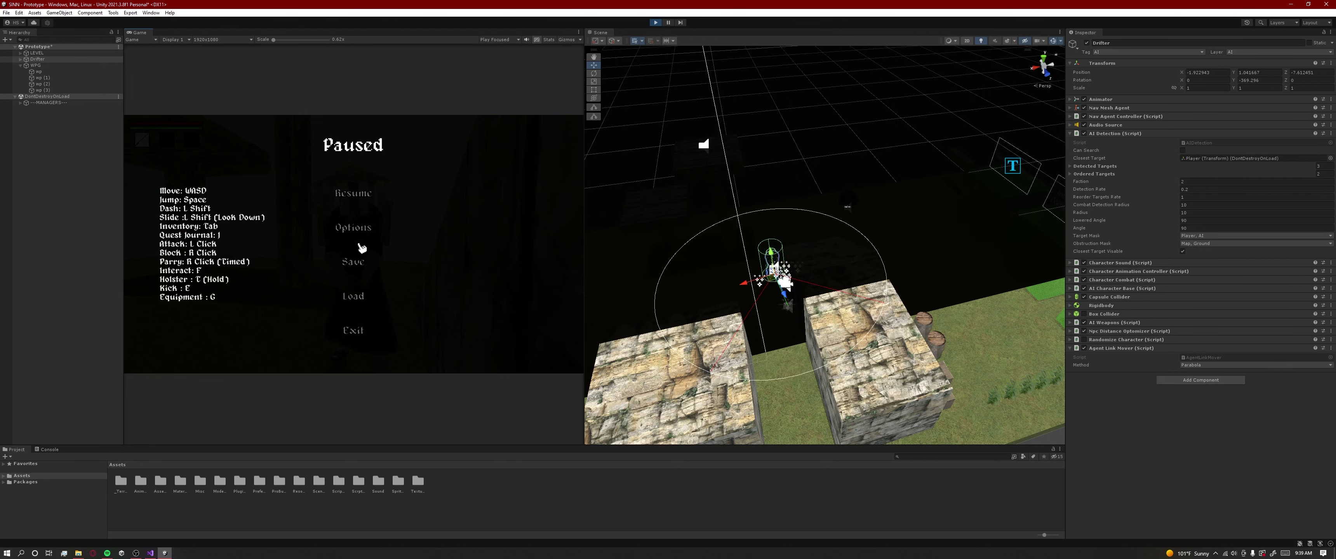
click(655, 22)
click(136, 553)
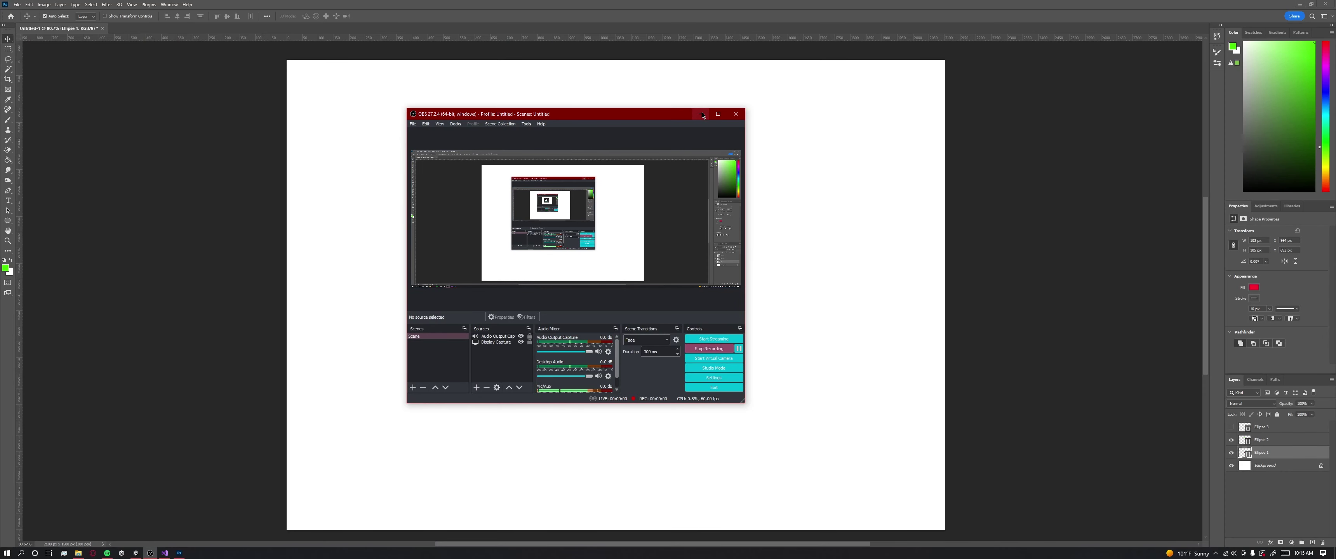
click(700, 113)
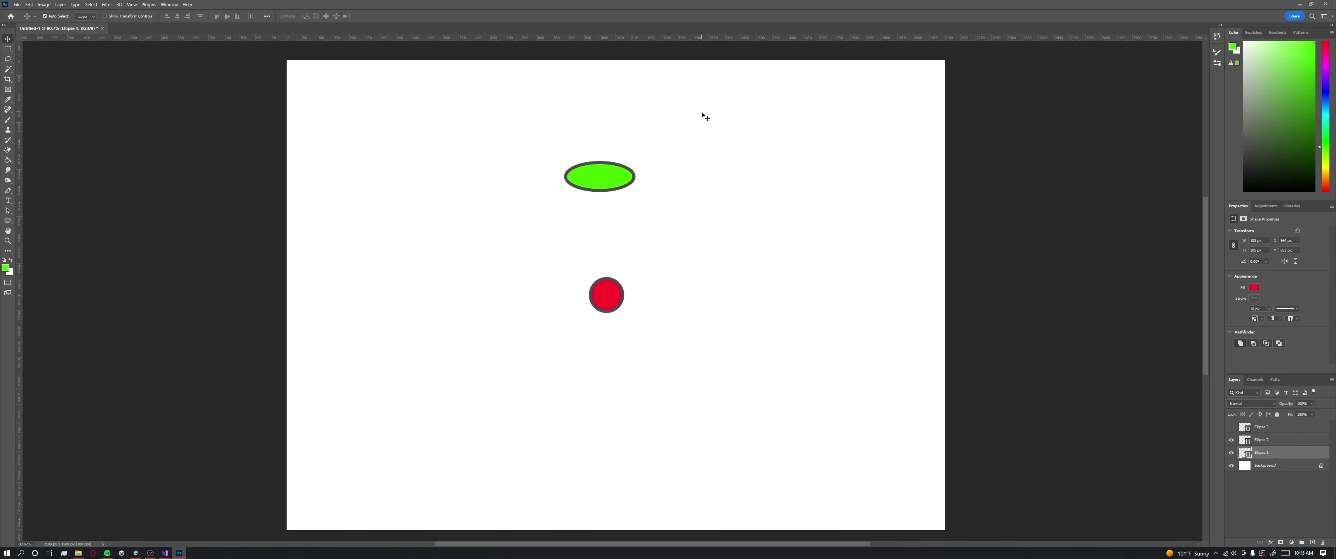
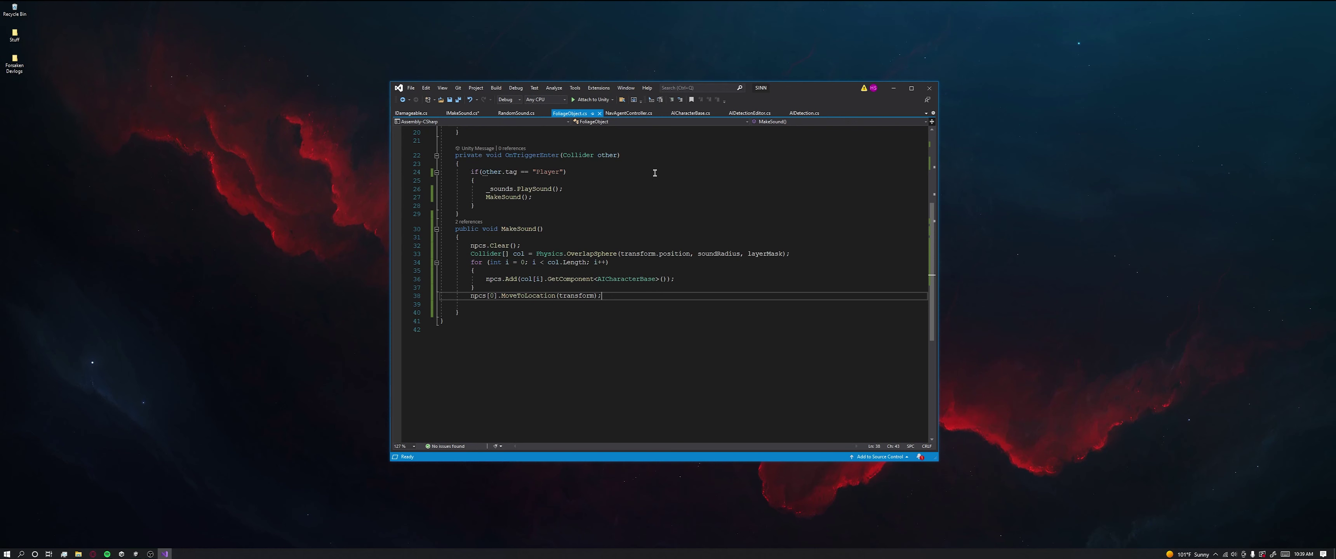
Leave the MakeSound code in FoliageObject.cs, switch to Unity, select the Drifter, and start the game.
mouse_move(577, 295)
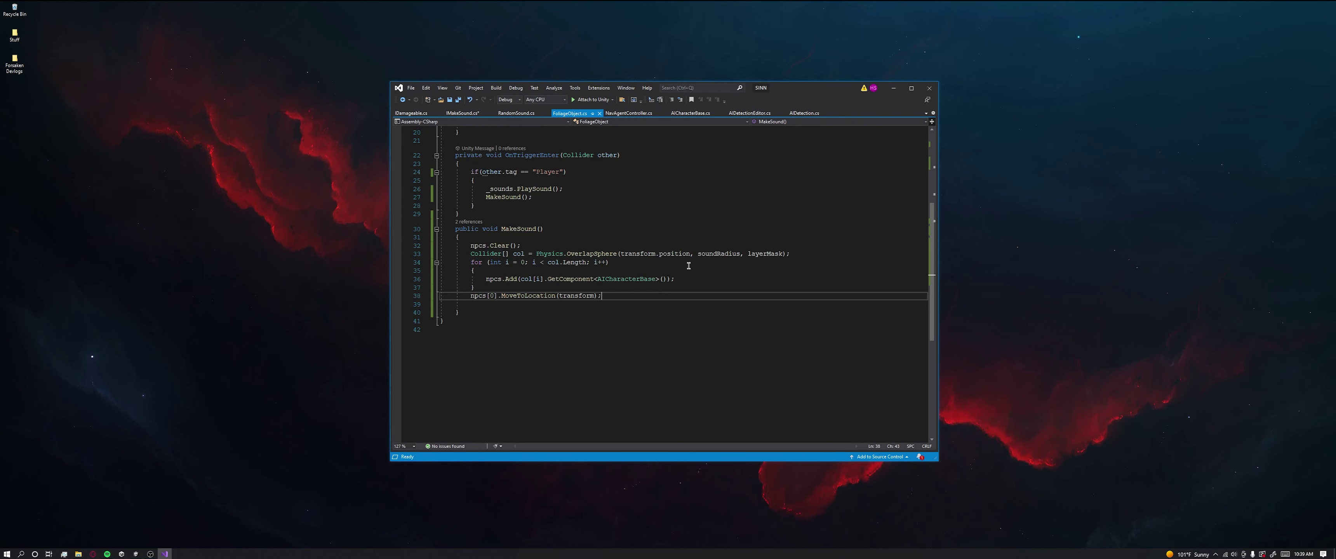
click(889, 91)
click(136, 554)
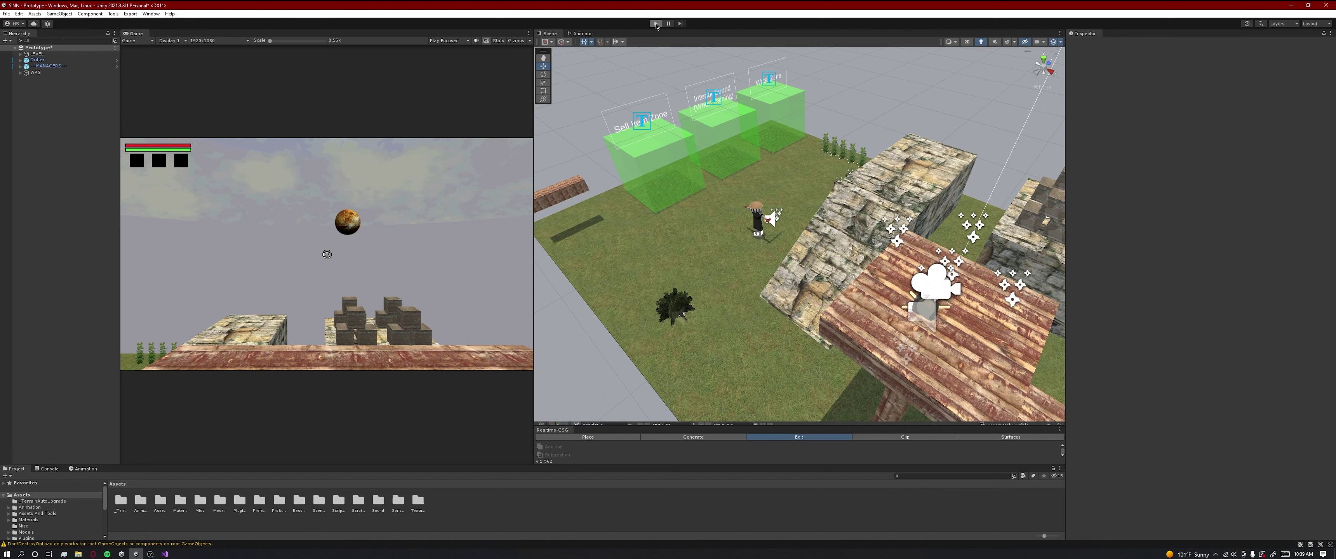
click(37, 60)
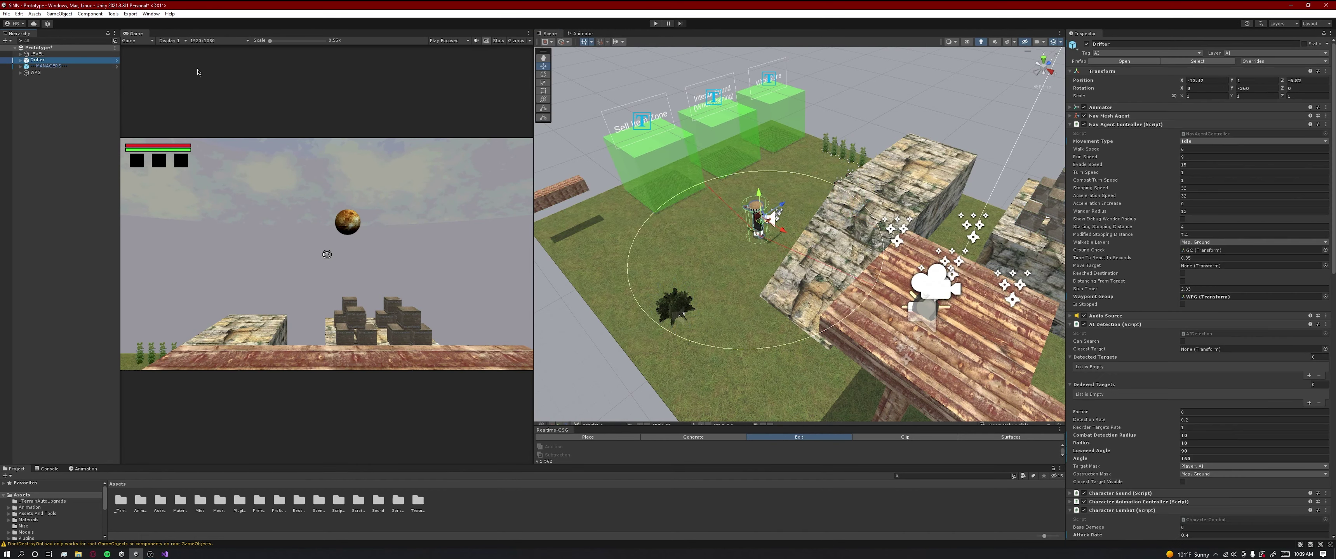
click(655, 23)
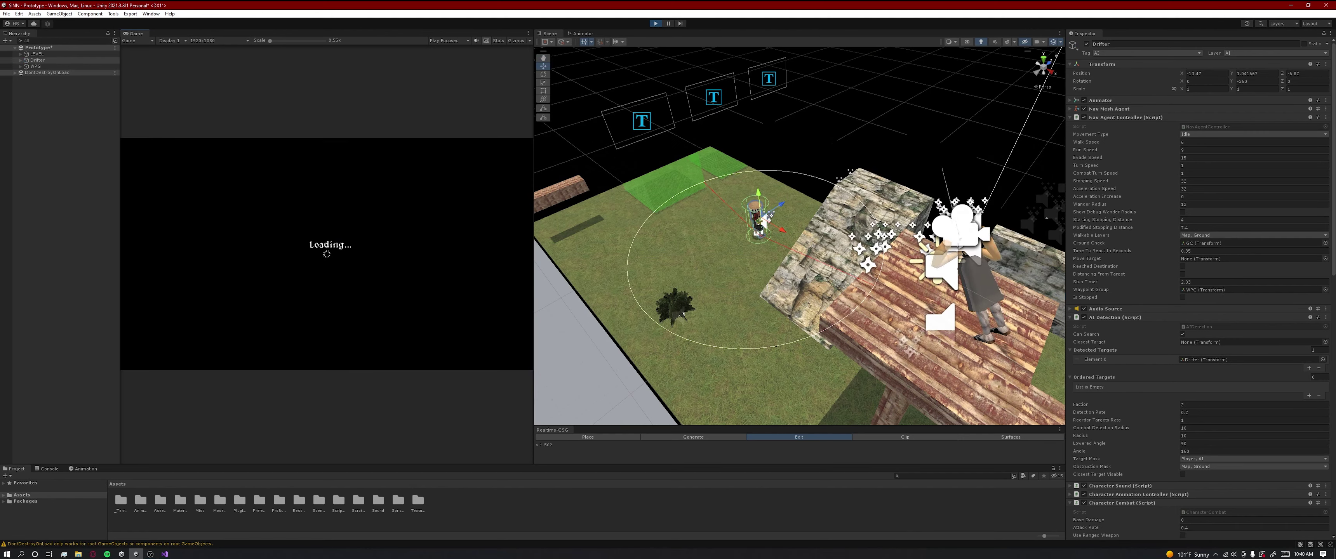
click(327, 255)
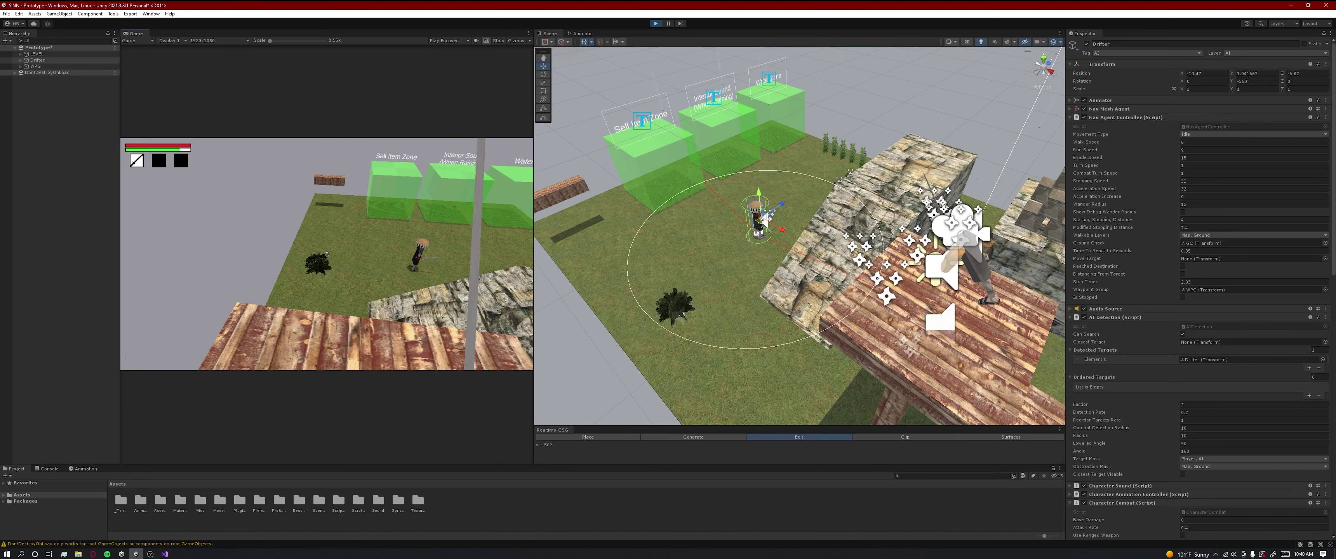
Walk the player down from the roof and past the bush to stand behind the Drifter.
key(w)
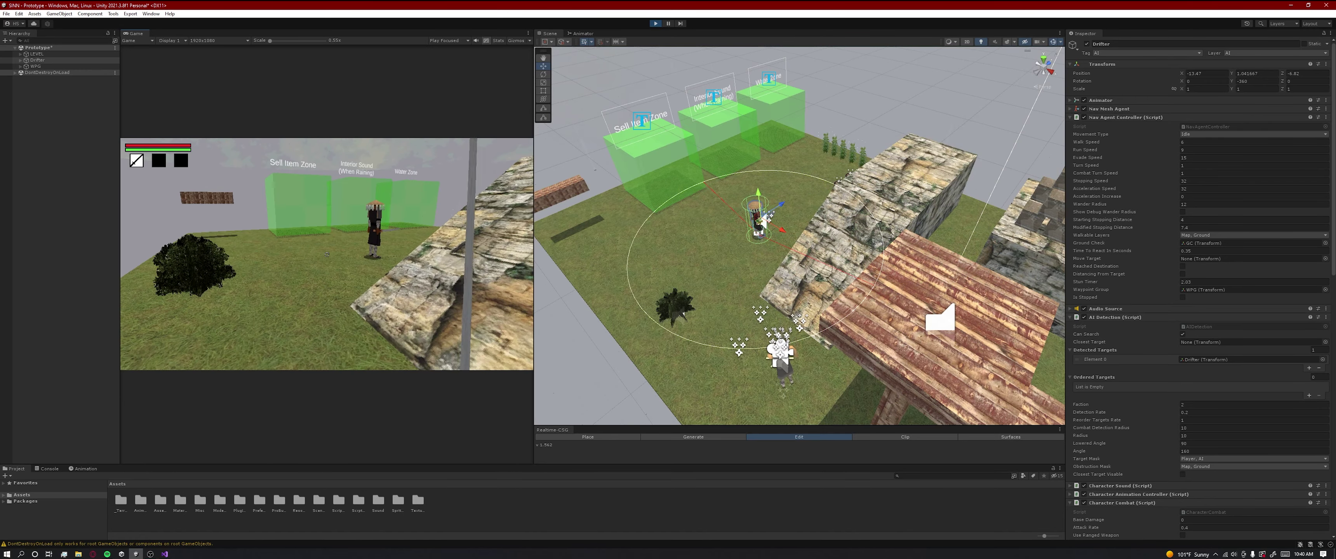
key(a)
key(w)
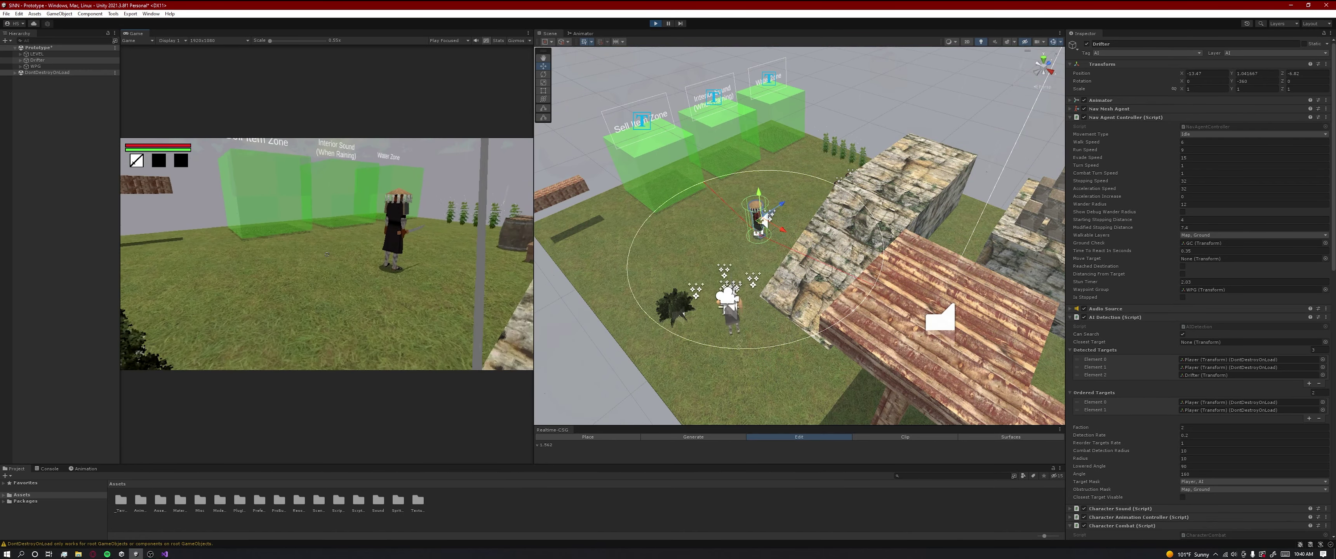
key(a)
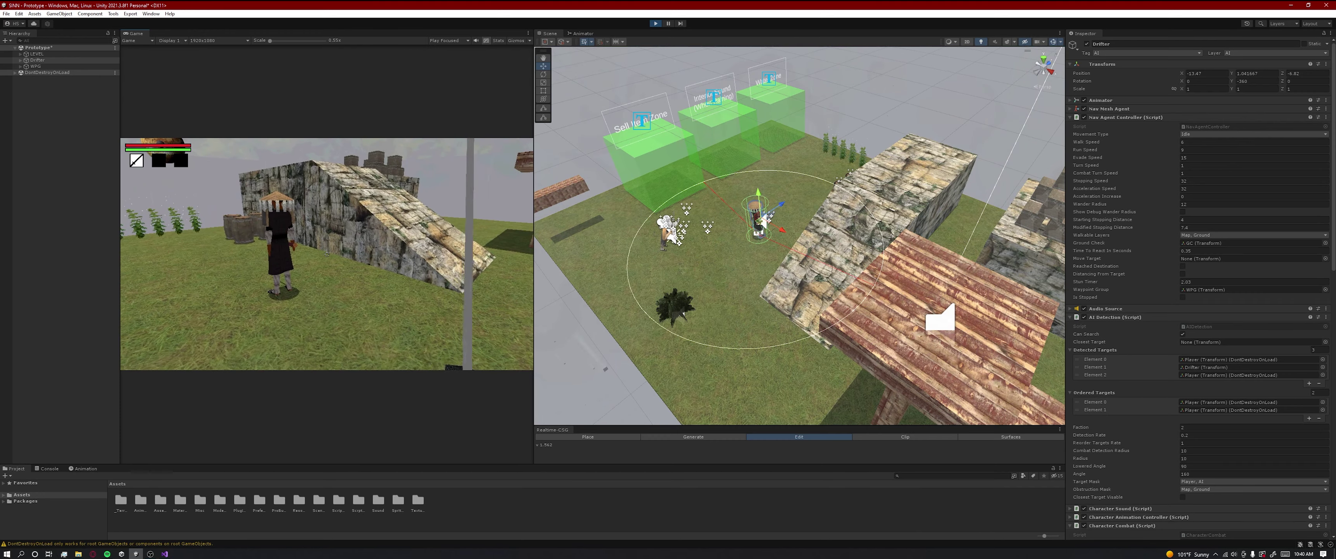
Move the player into the bush to lure the Drifter with its sound, and circle away while blocking its attack.
key(d)
key(a)
key(d)
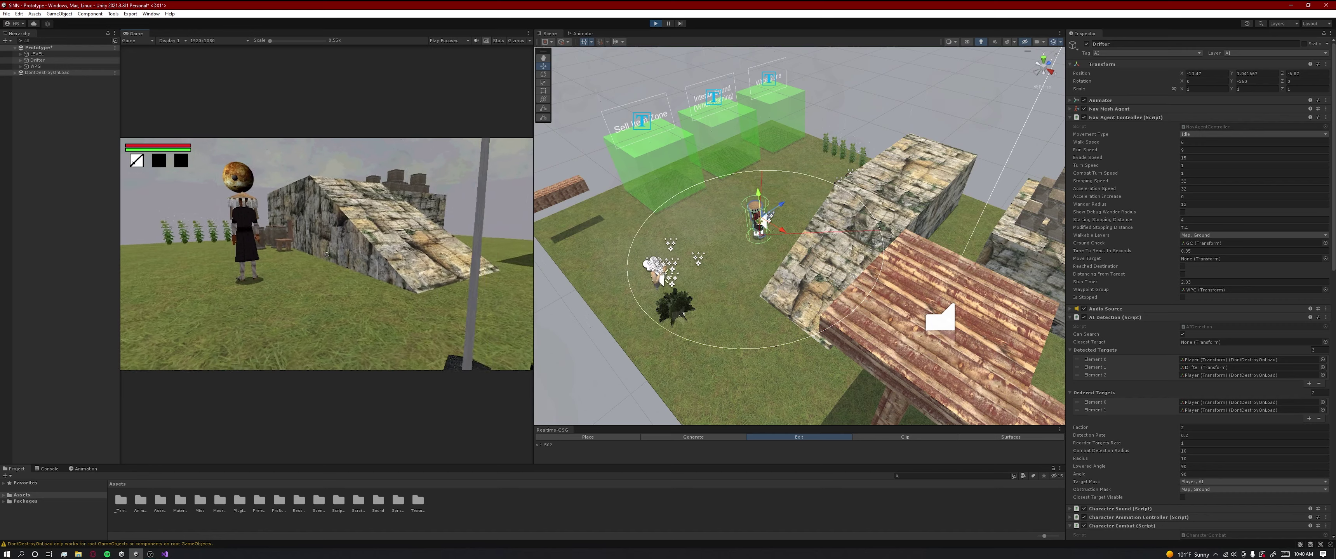
key(d)
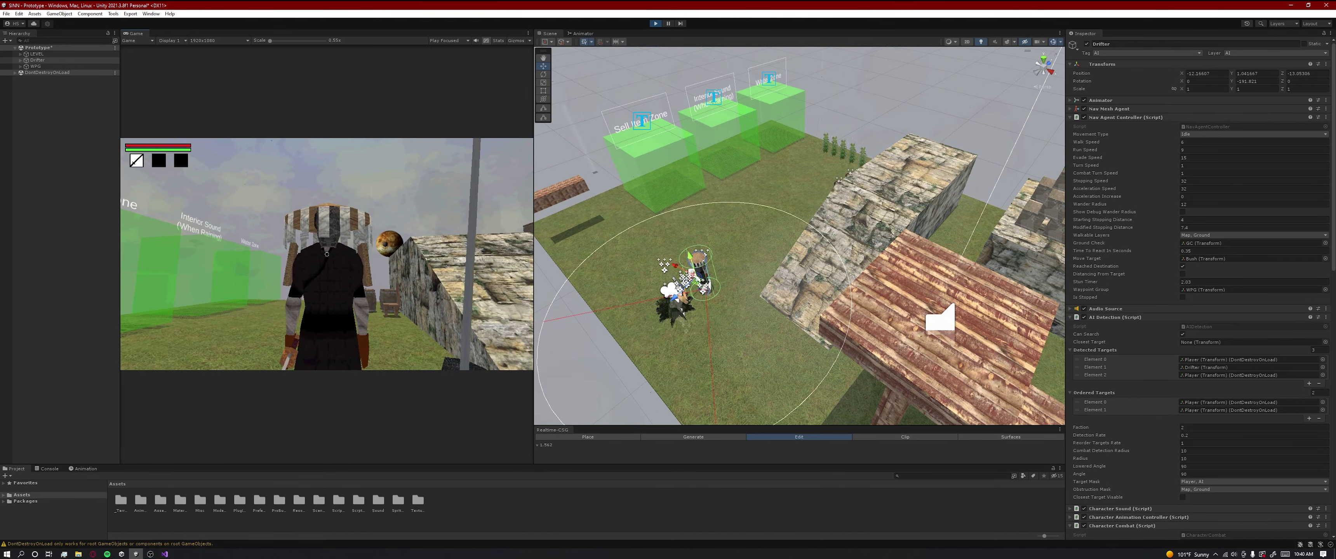
key(a)
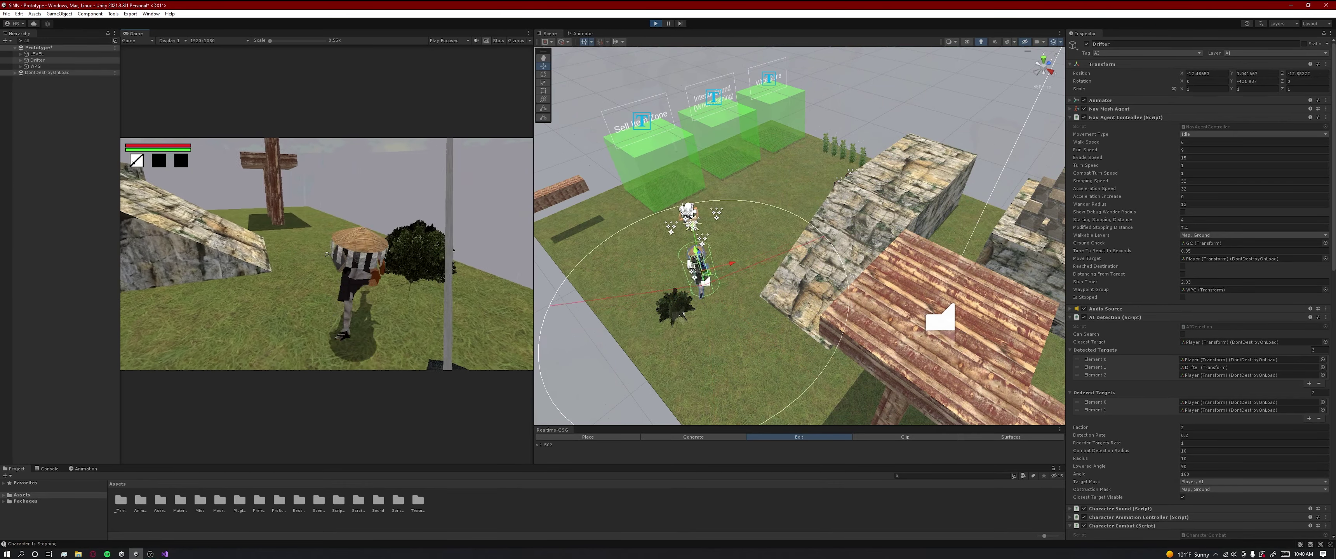
right_click(327, 254)
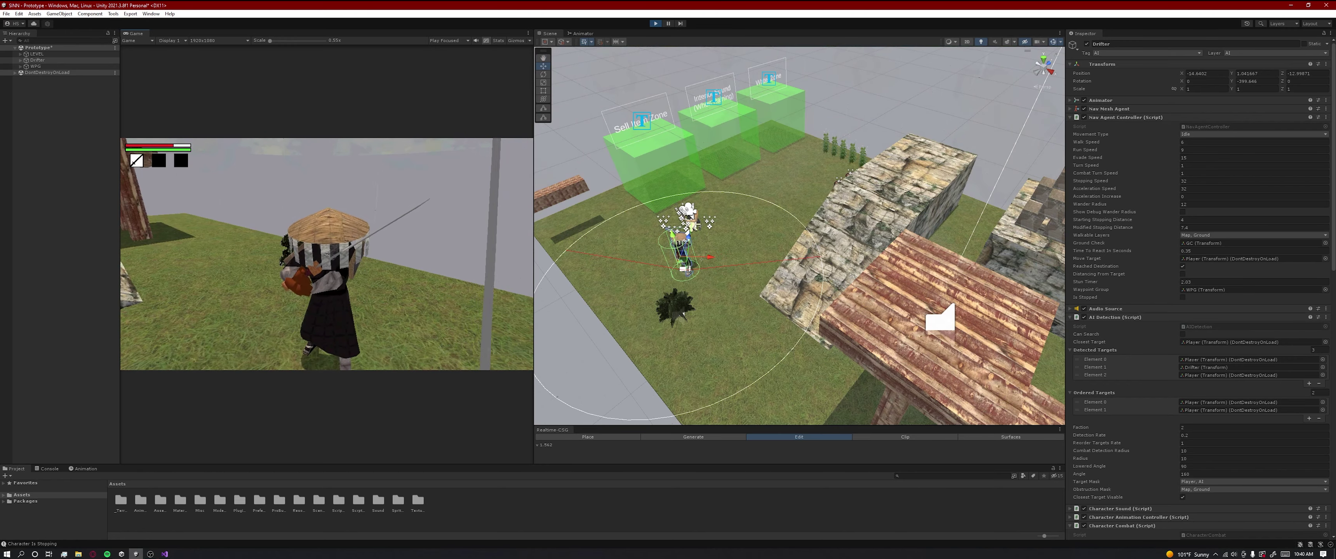
Circle the player around the Drifter, back away into the bush, pause the game, and switch to OBS.
key(a)
key(w)
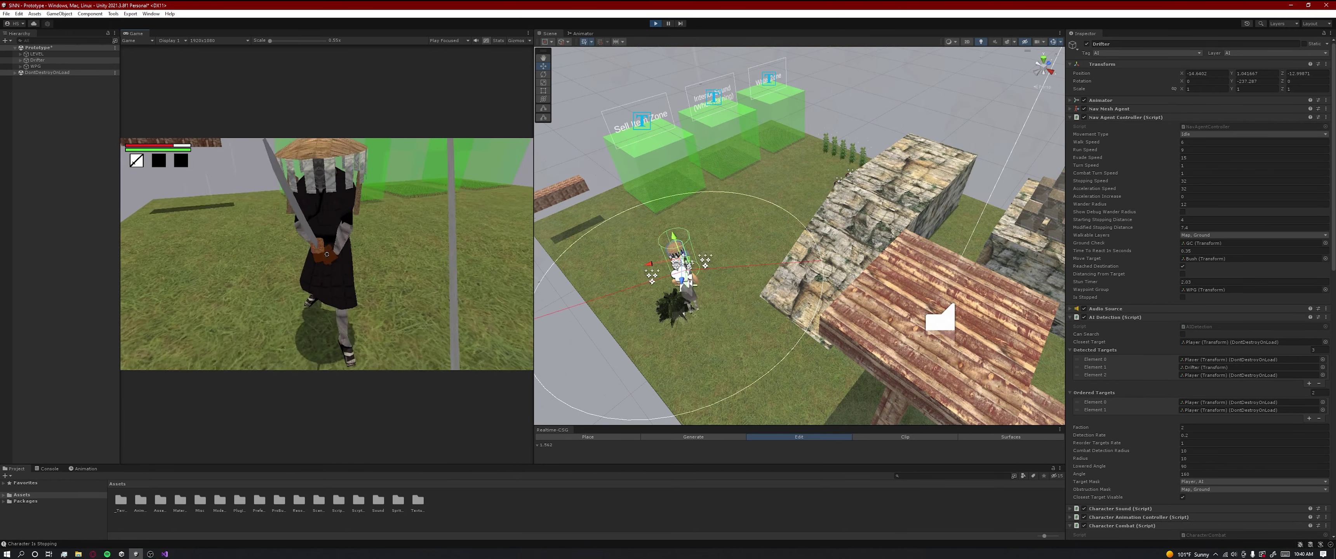
key(s)
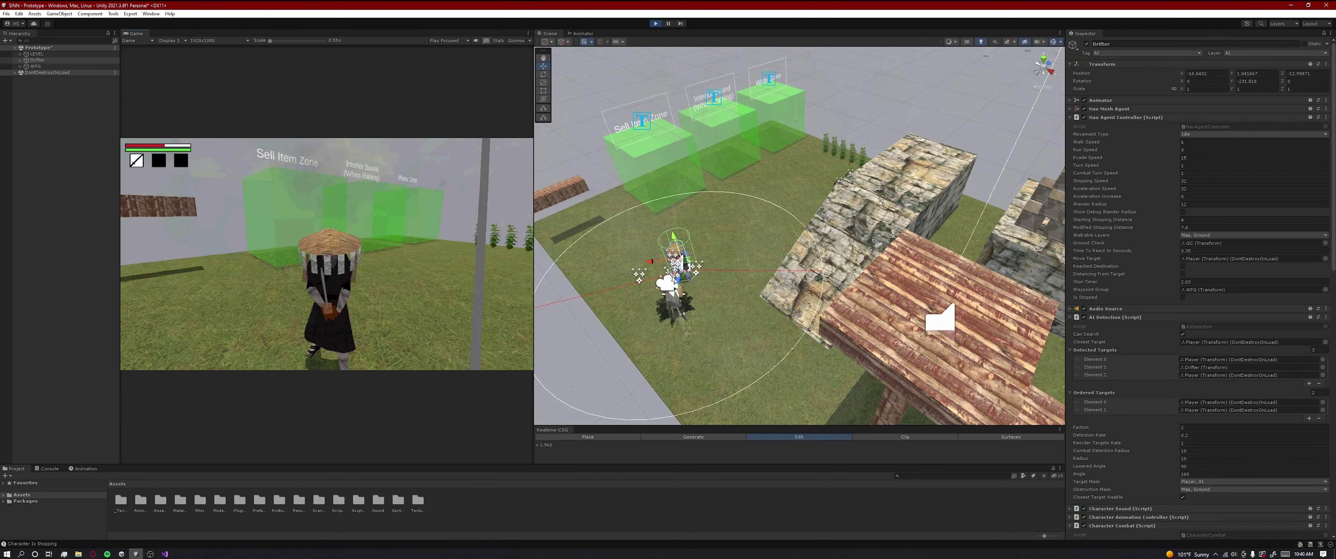
key(Escape)
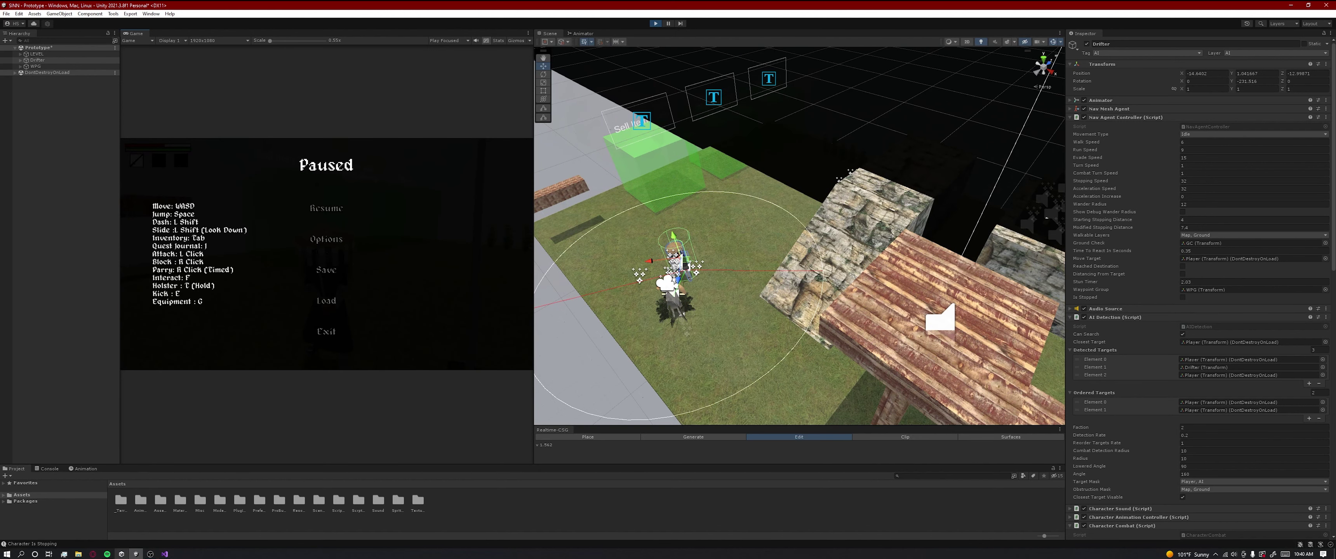
click(152, 554)
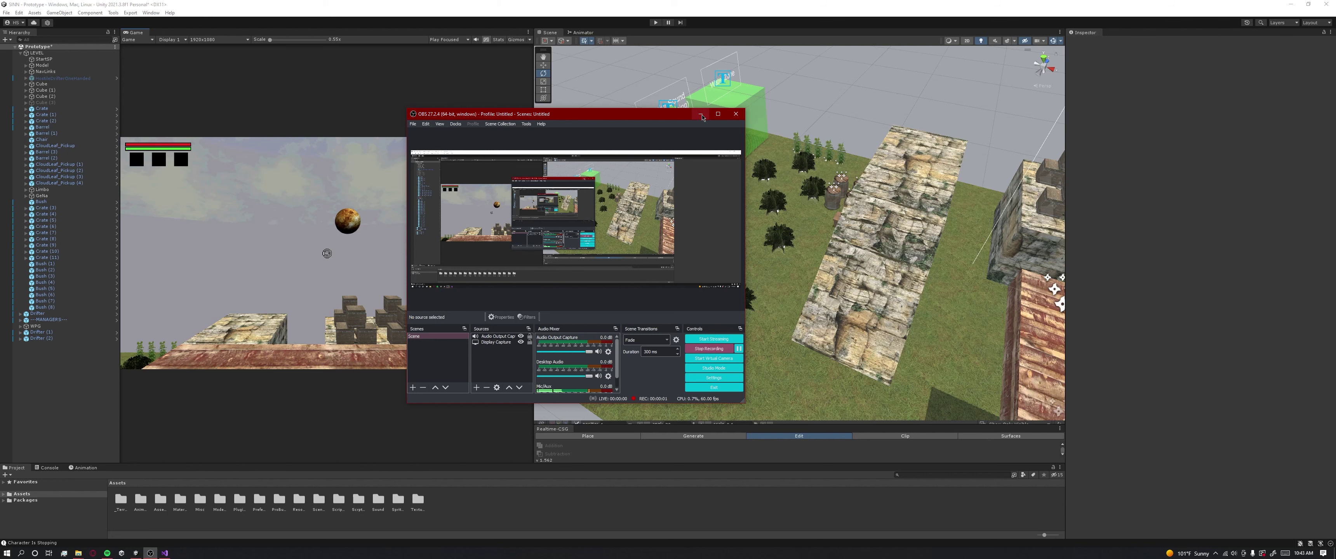
Minimise OBS, start the game in Unity, and walk the player down from the roof into the bushes near the Drifters.
click(700, 115)
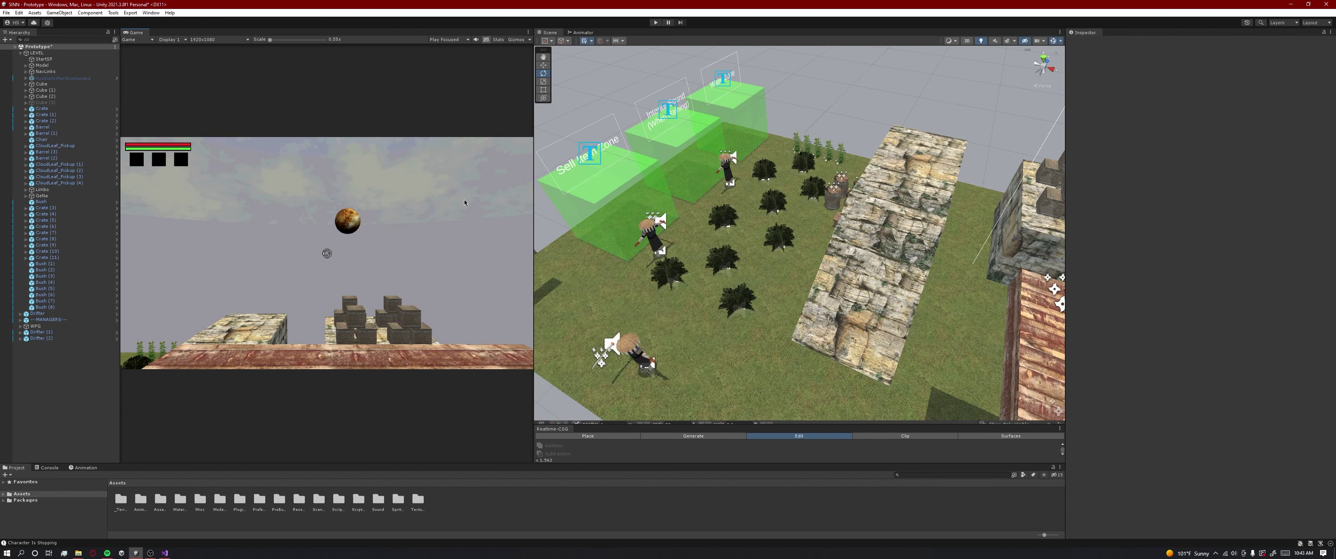
click(657, 22)
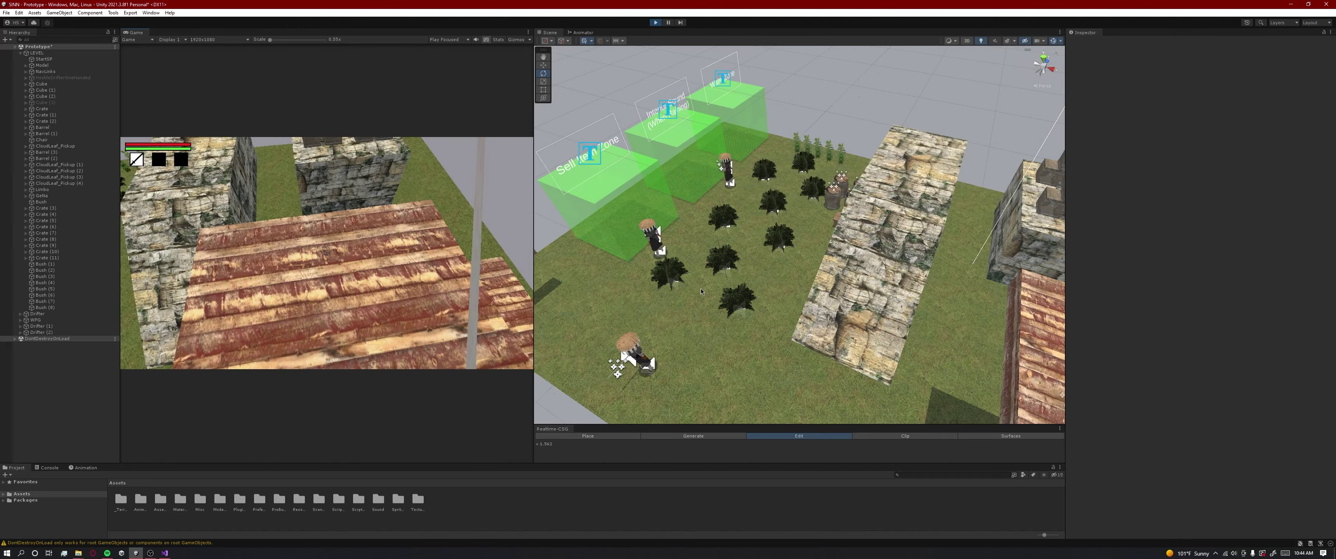
key(w)
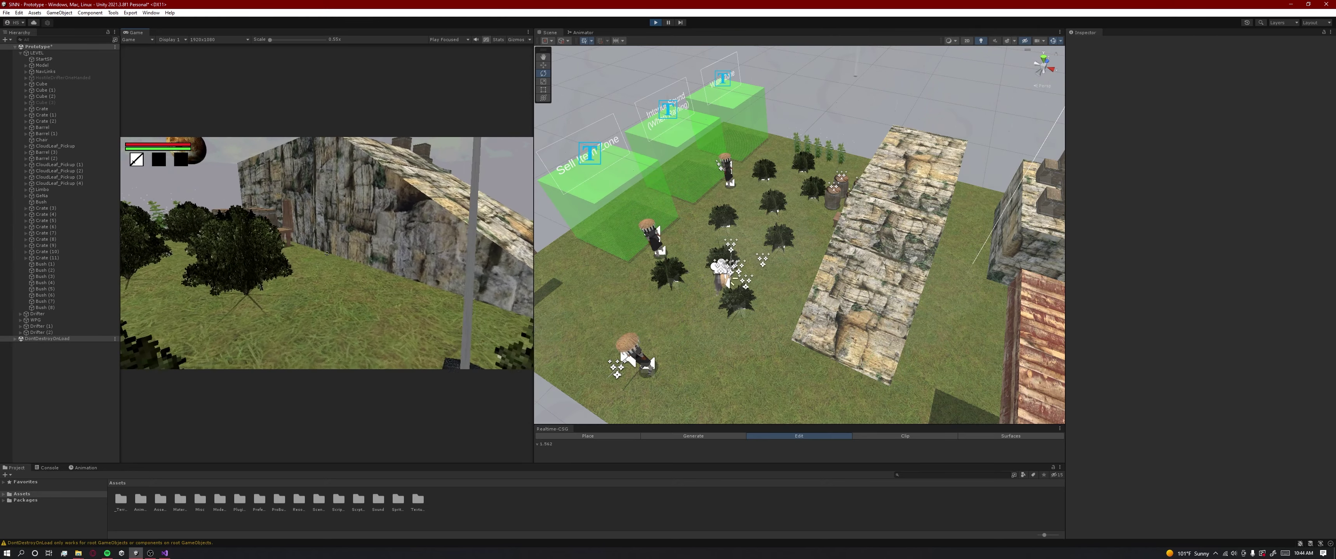
key(w)
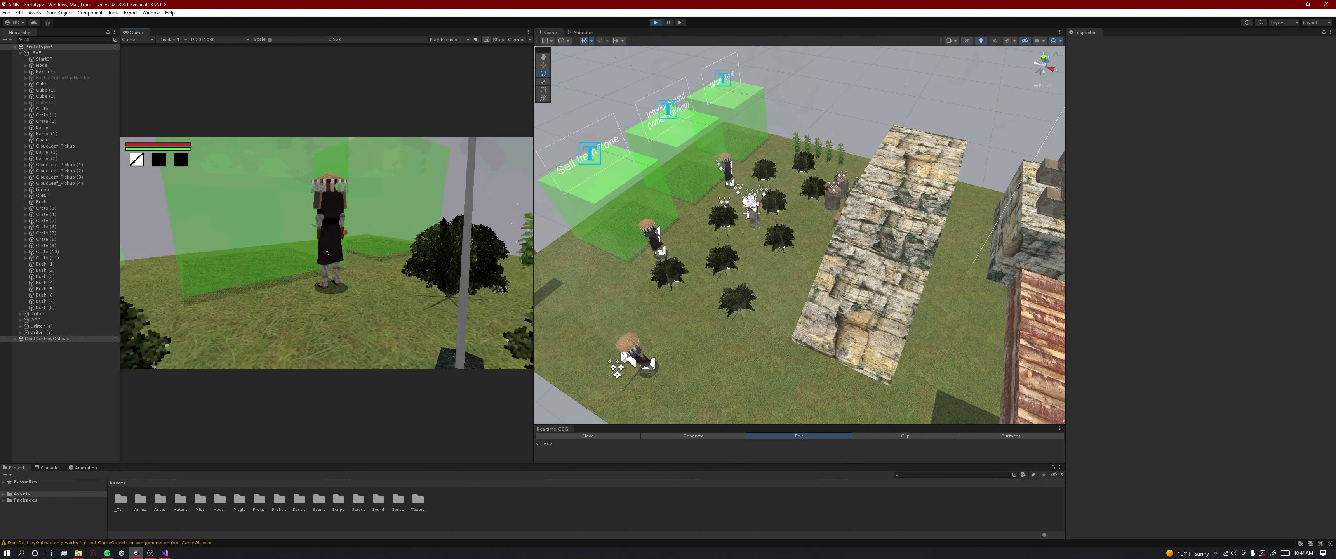
Walk the player past the bushes to the Cloud Leaf plants, harvest them, and head back towards the nearest Drifter.
key(w)
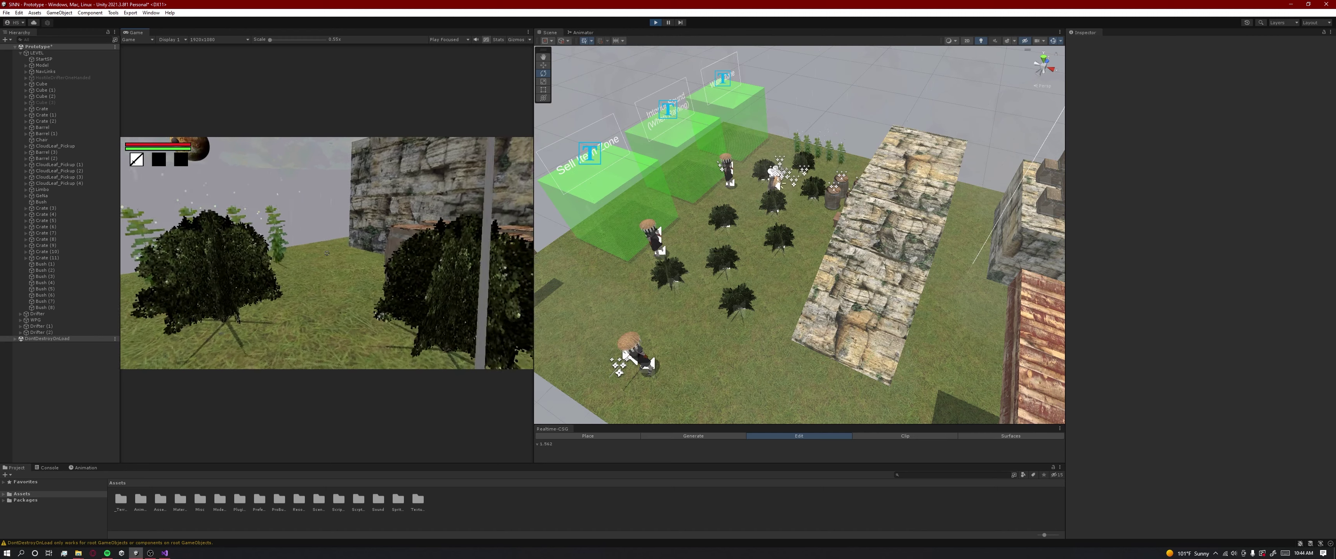
key(w)
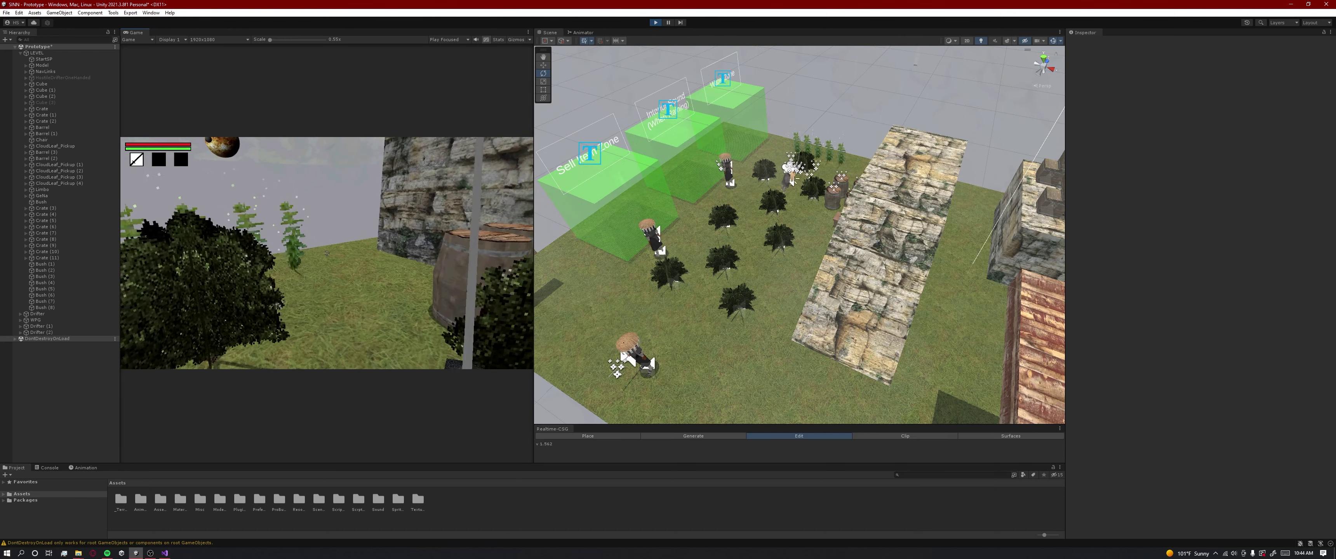
key(w)
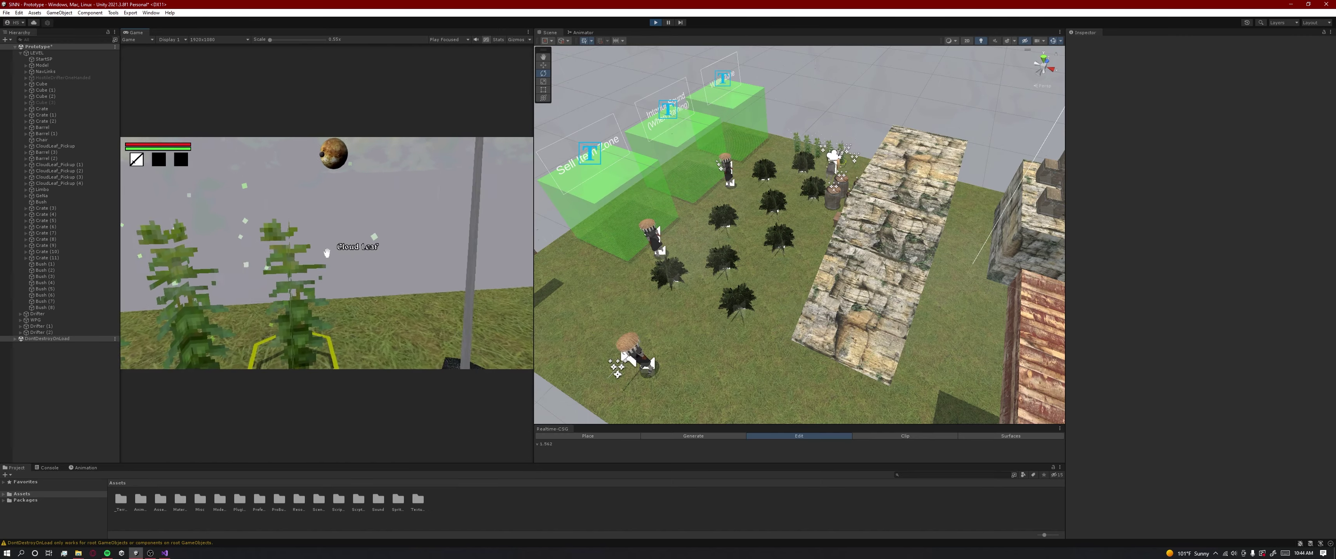
click(327, 253)
key(w)
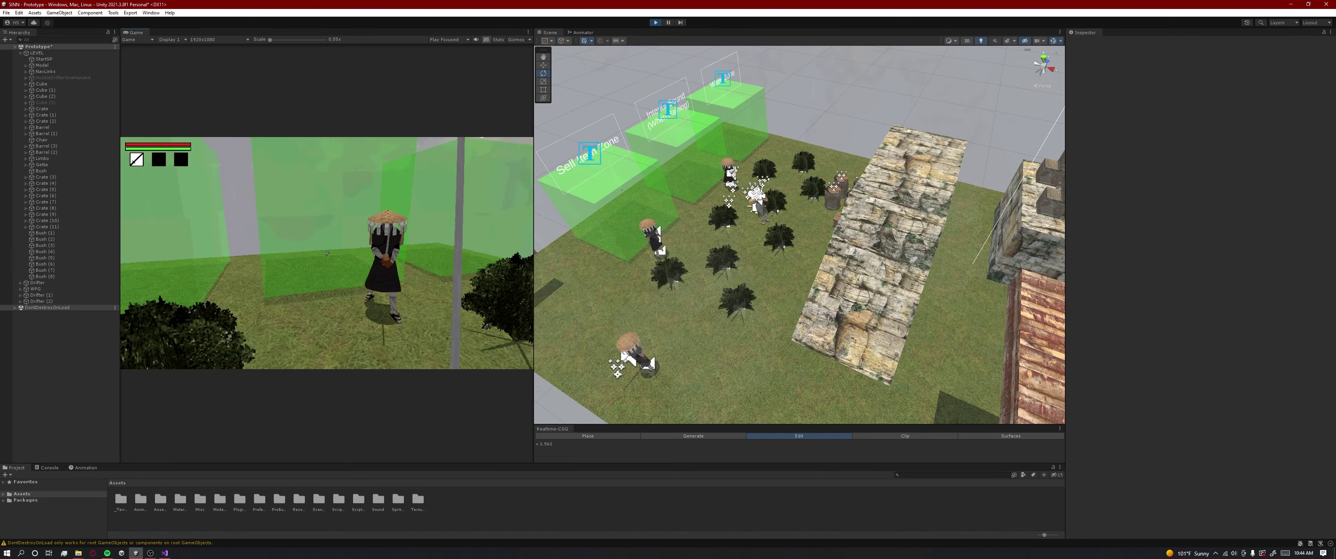
Run the player among the bushes to draw two Drifters into pursuit, and lead them away to the stone ramp.
key(w)
key(w)
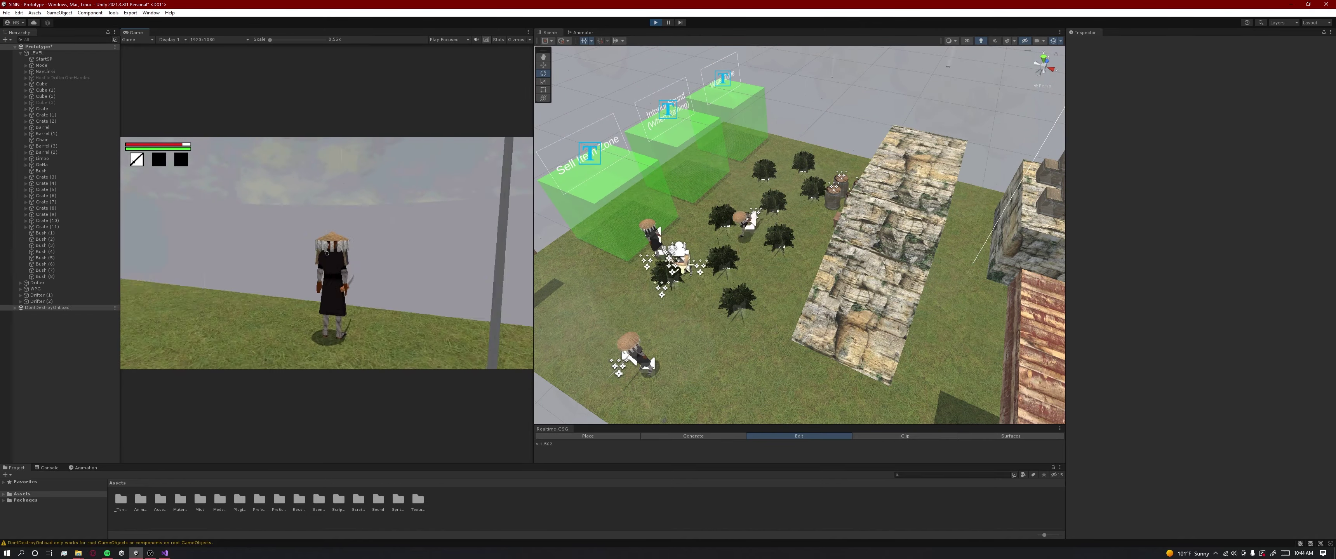
key(w)
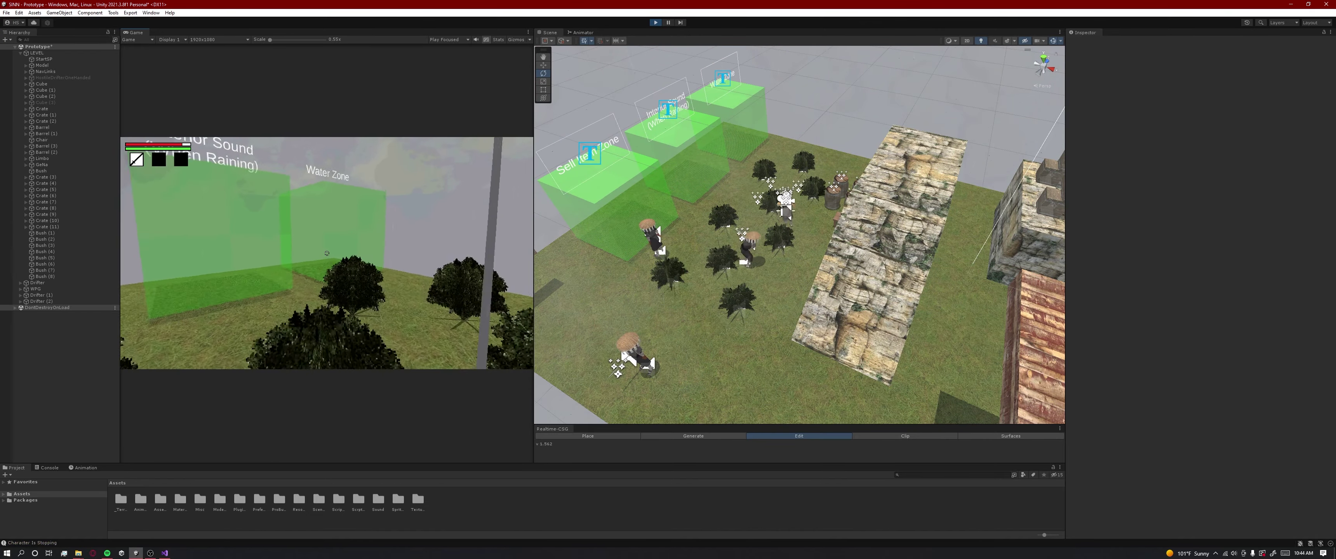
key(w)
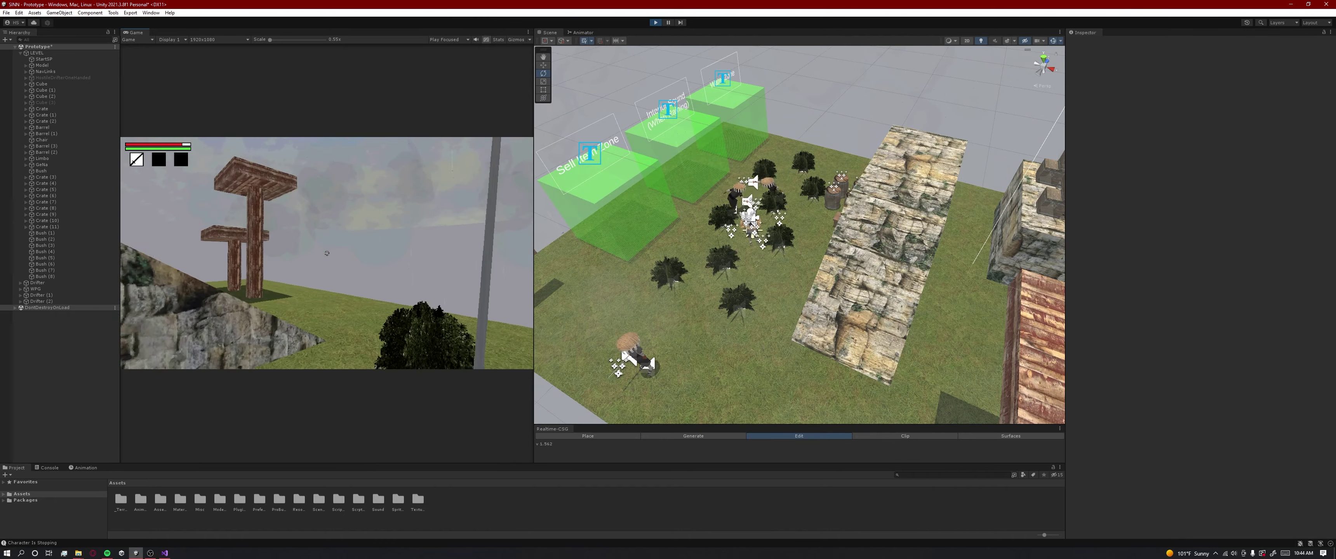
key(w)
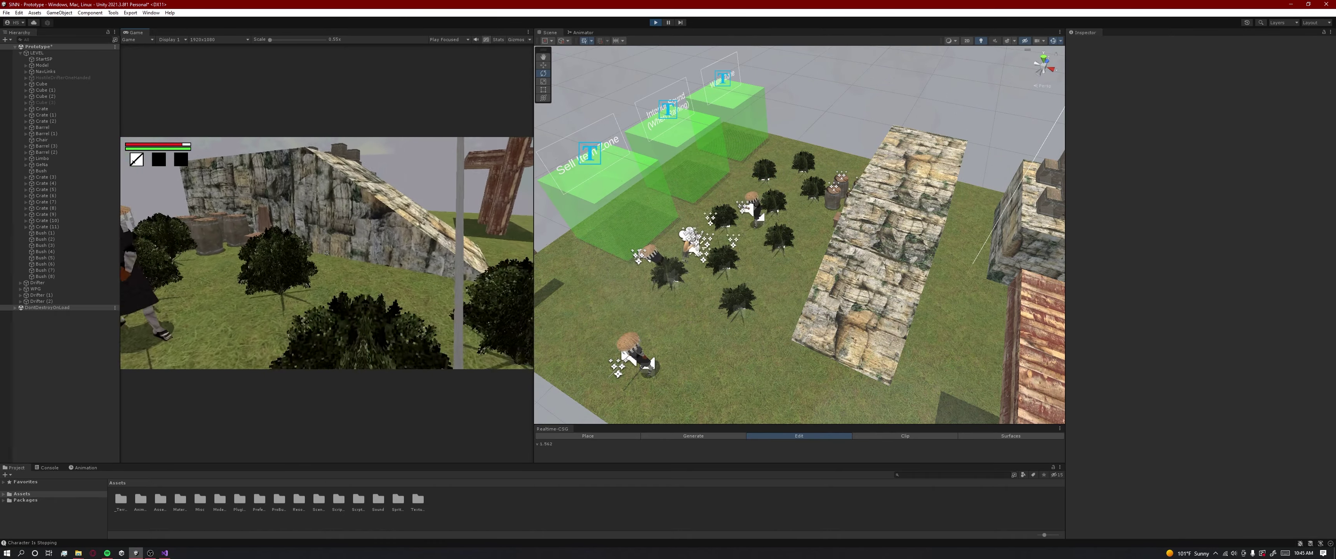
key(w)
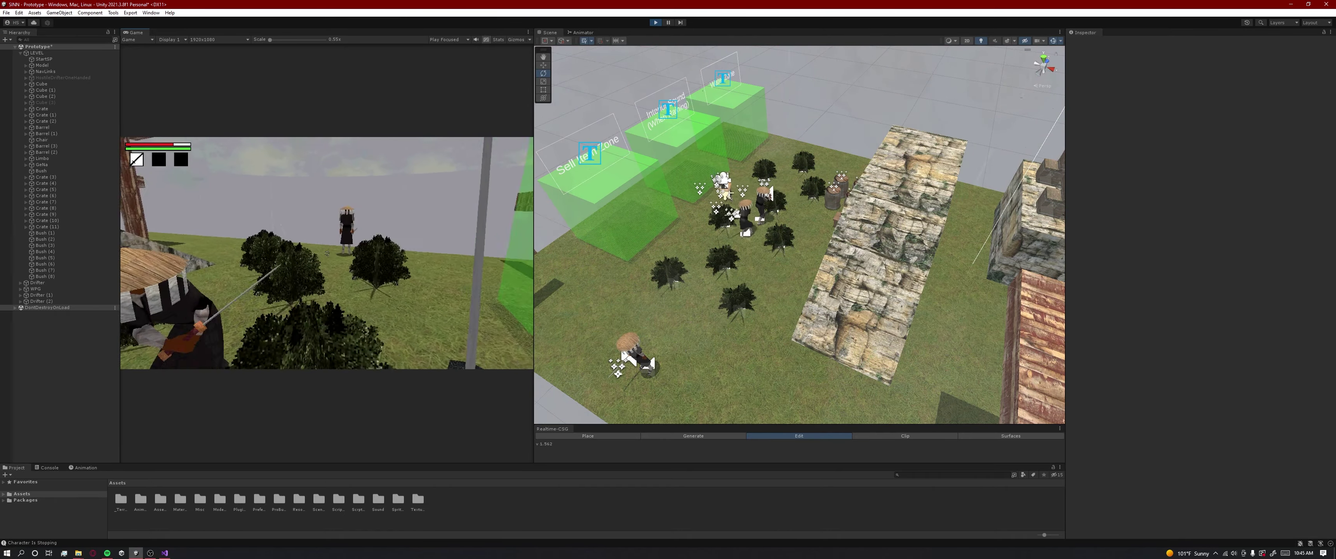
key(w)
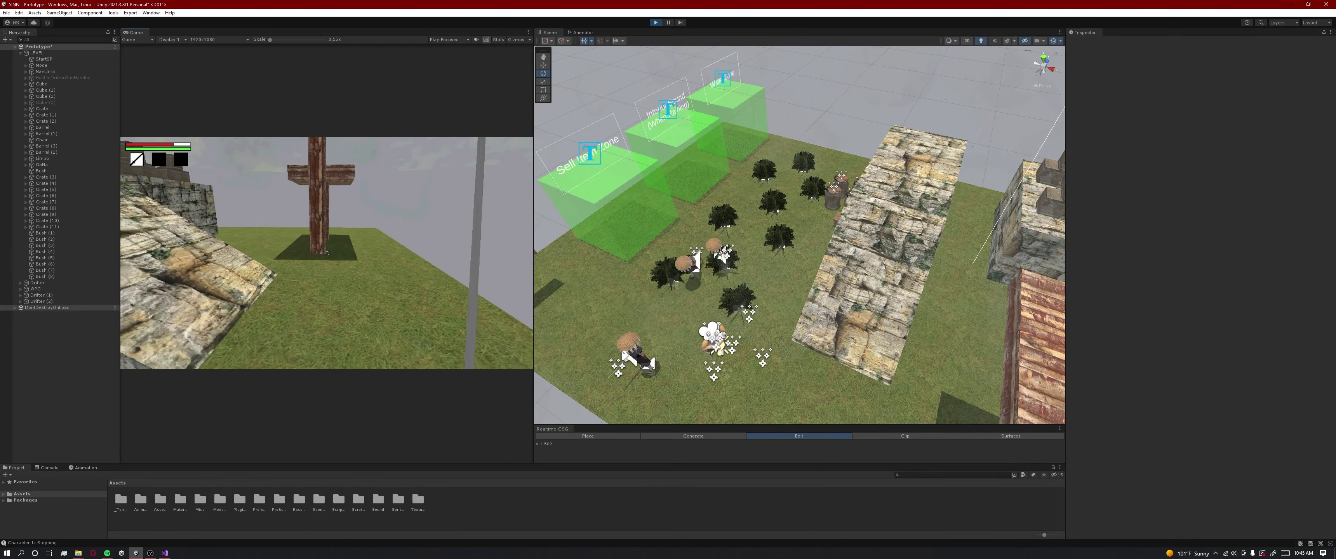
key(w)
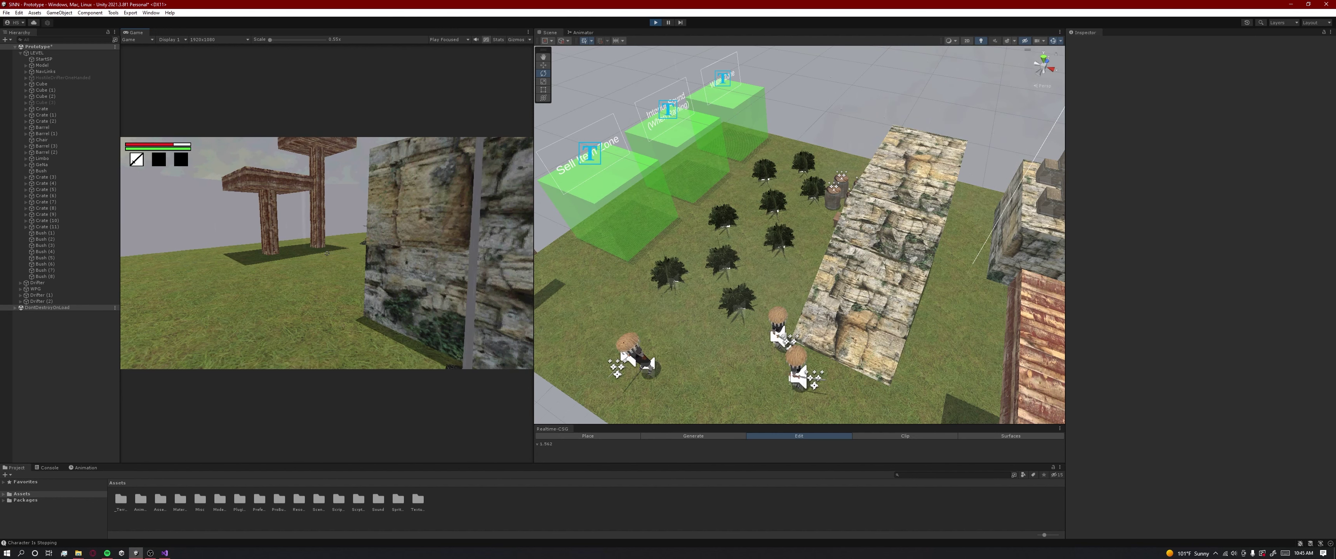
Pause the running game and switch to OBS.
key(Escape)
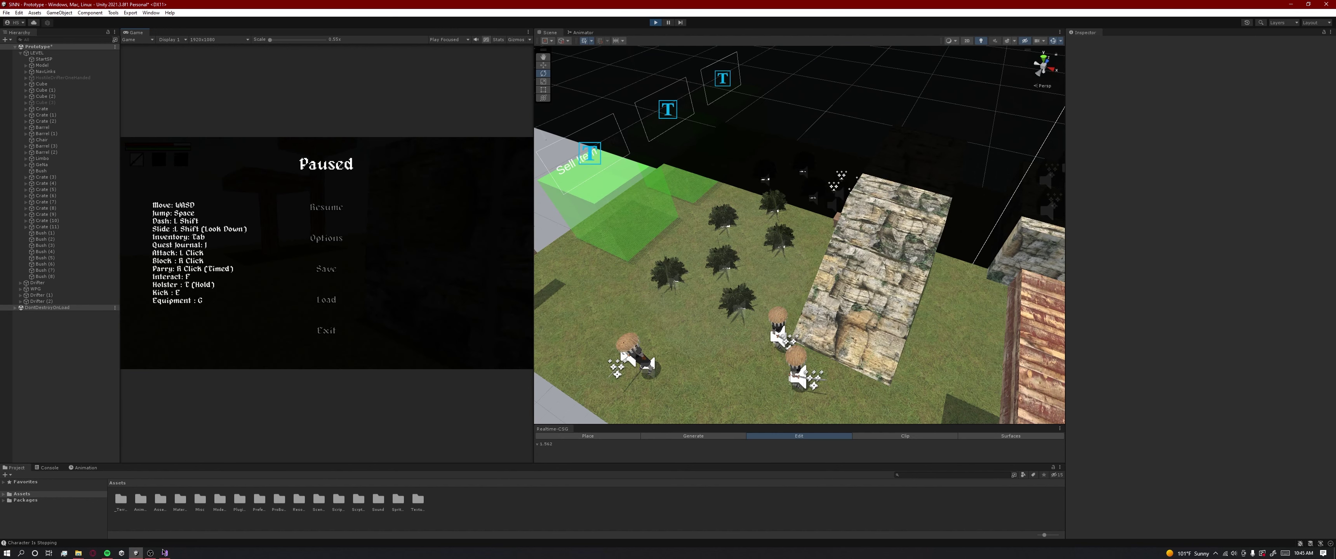
mouse_move(162, 556)
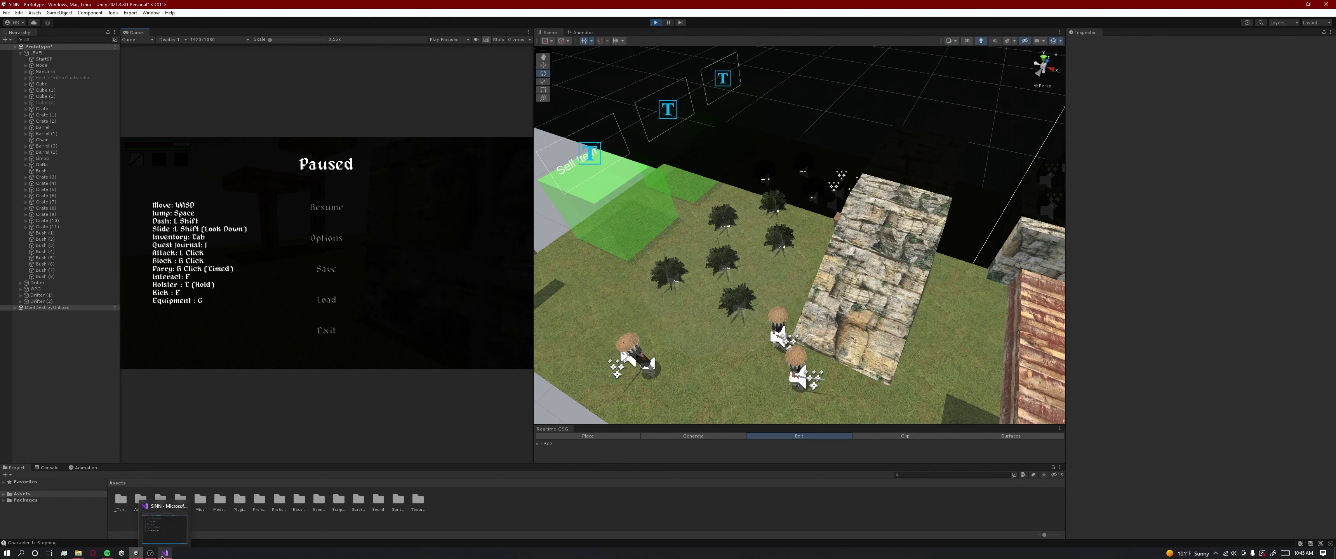
click(150, 553)
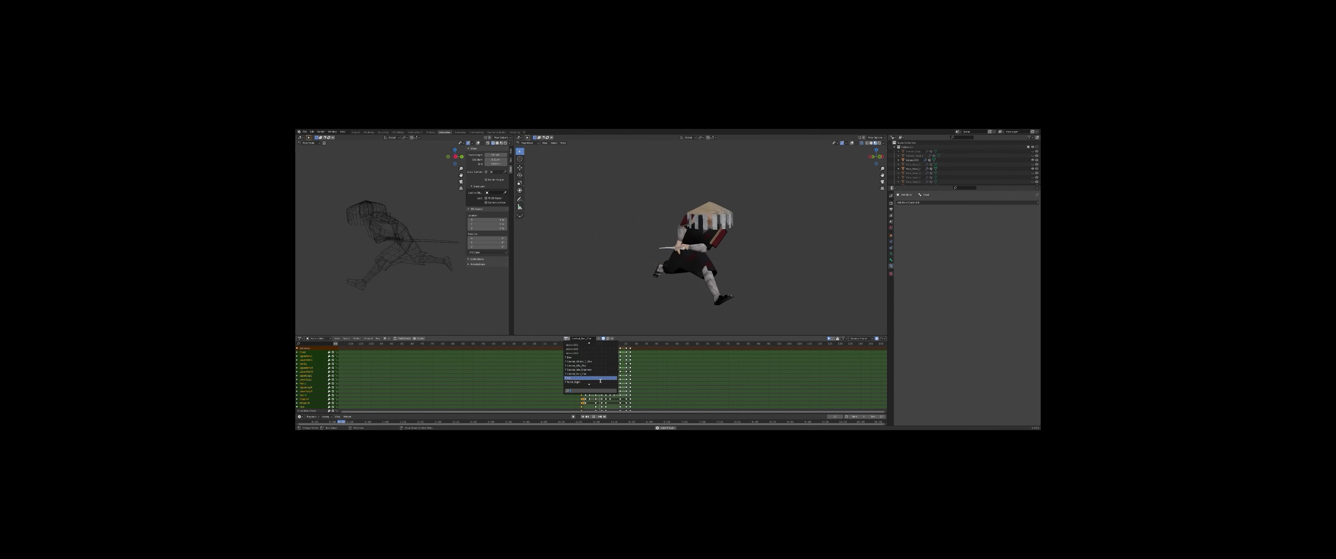
Switch the sword-carrying character between animation actions in Blender to preview its movements.
click(600, 379)
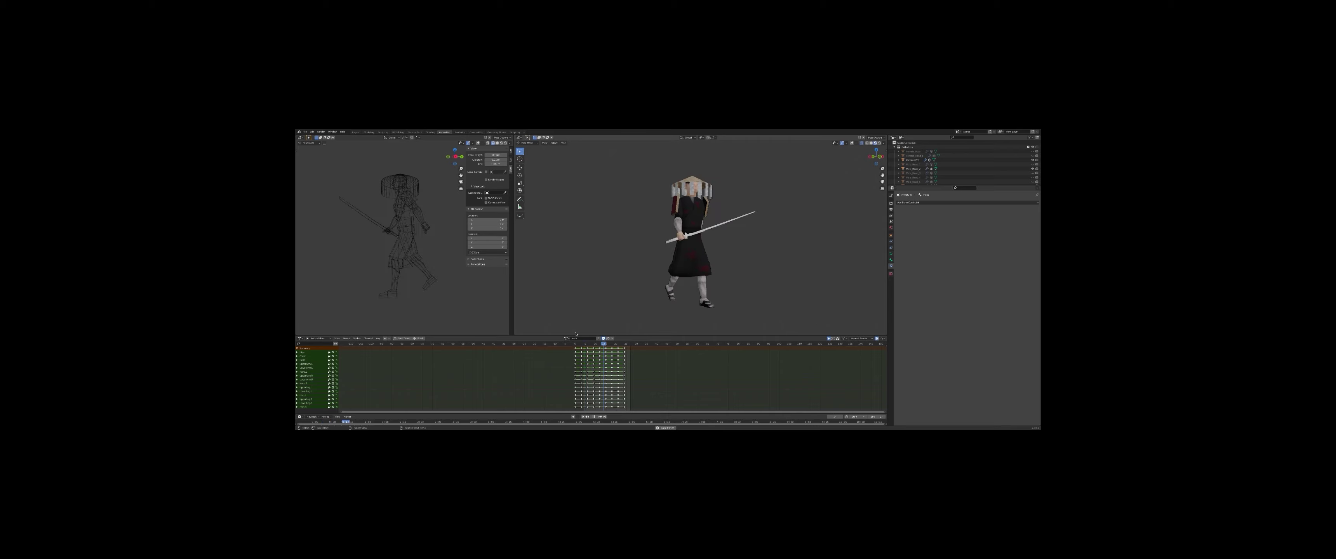
click(567, 339)
click(589, 366)
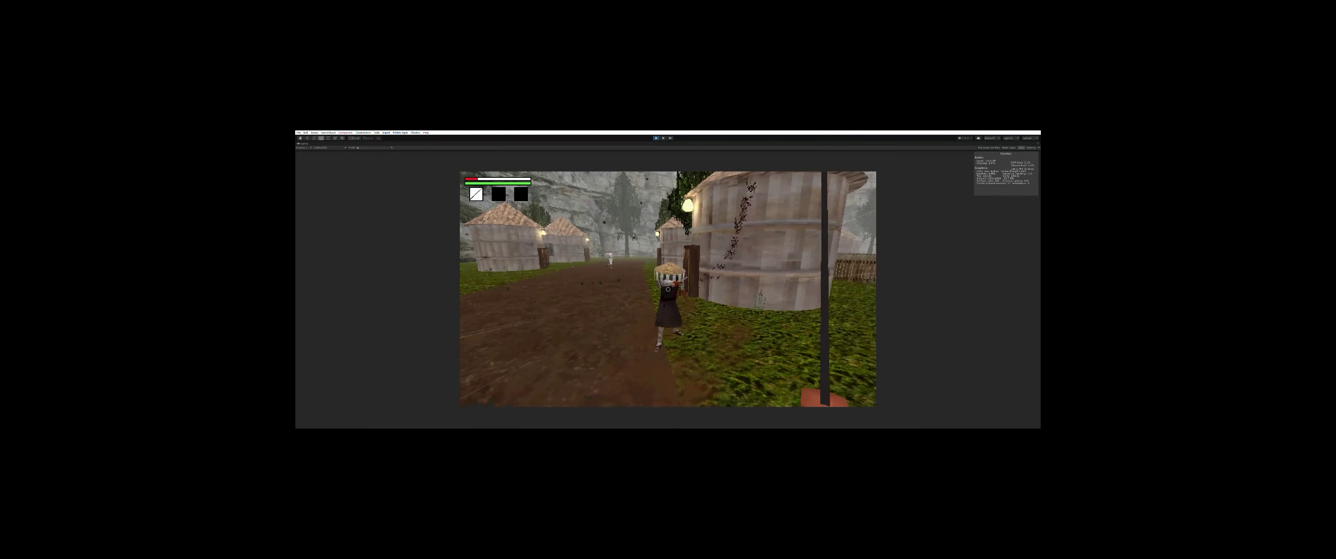
Back the player away from the sword-wielding enemy on the village path in Unity while blocking its attacks.
key(s)
right_click(668, 289)
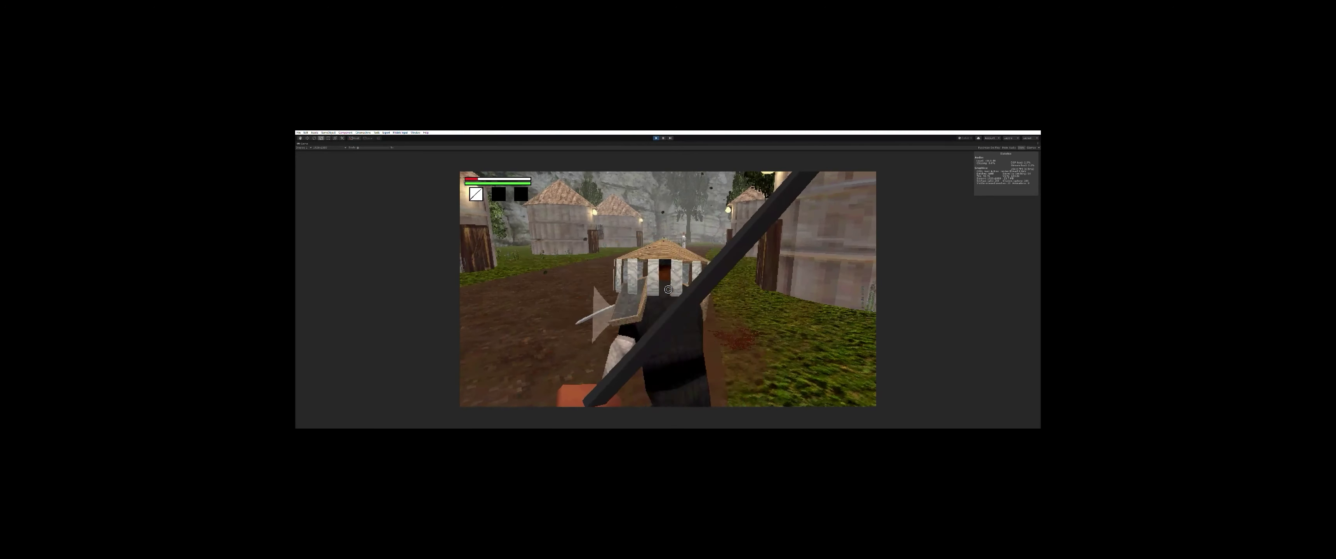
key(s)
right_click(668, 289)
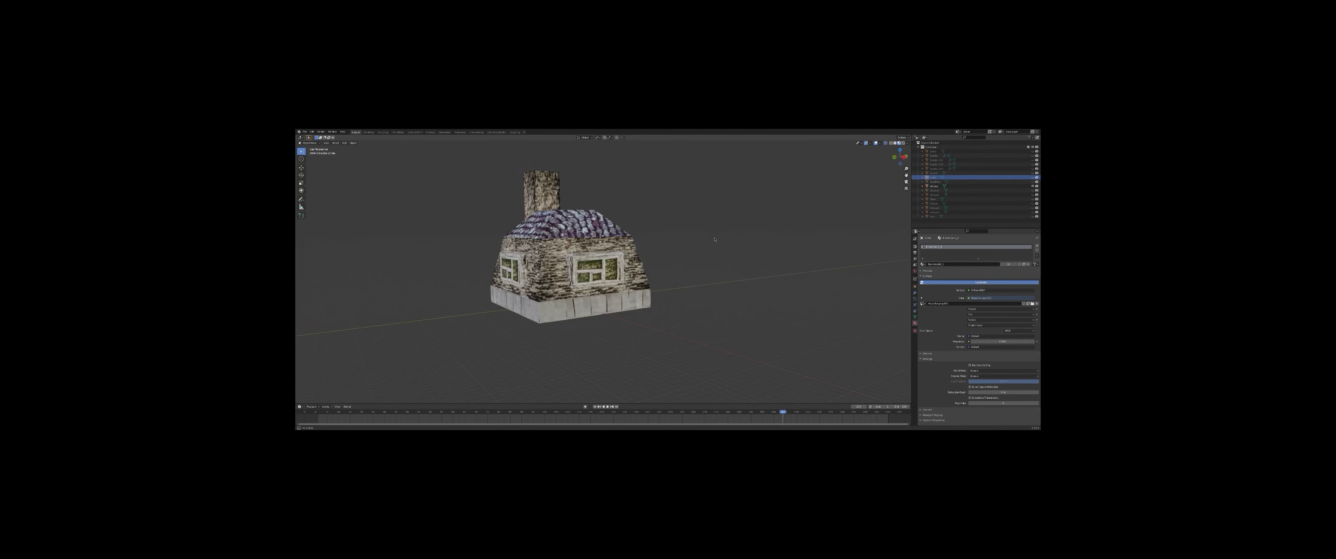
Inspect the textured stone house model in Blender from its window side round to its door and chimney.
middle_drag(714, 239, 809, 197)
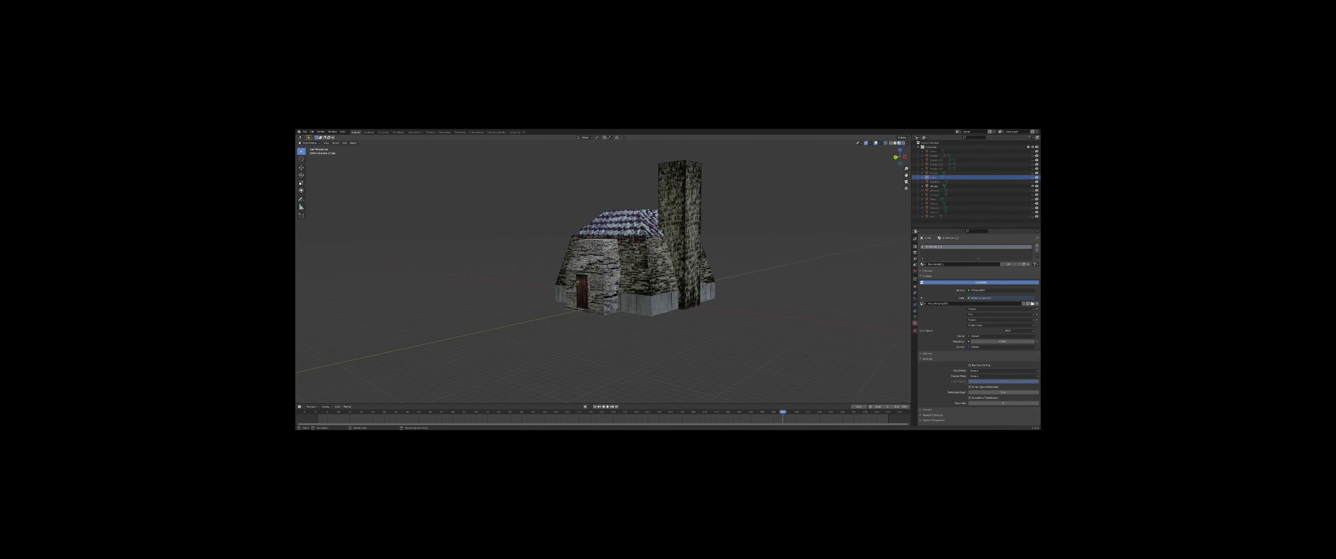
click(884, 143)
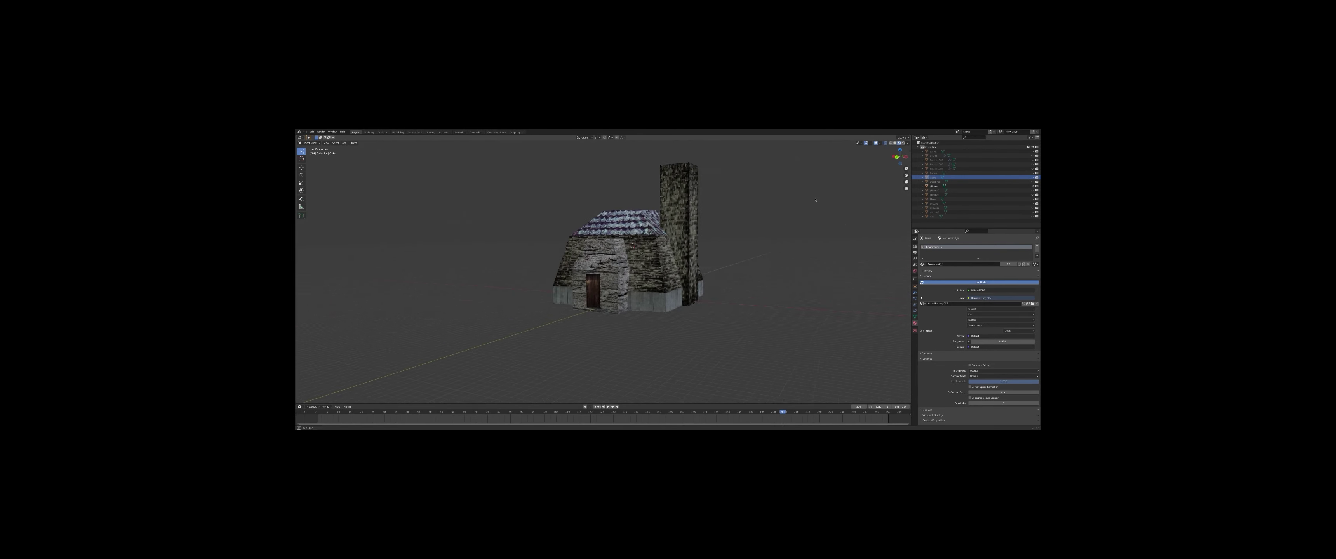
drag(1033, 182, 1033, 200)
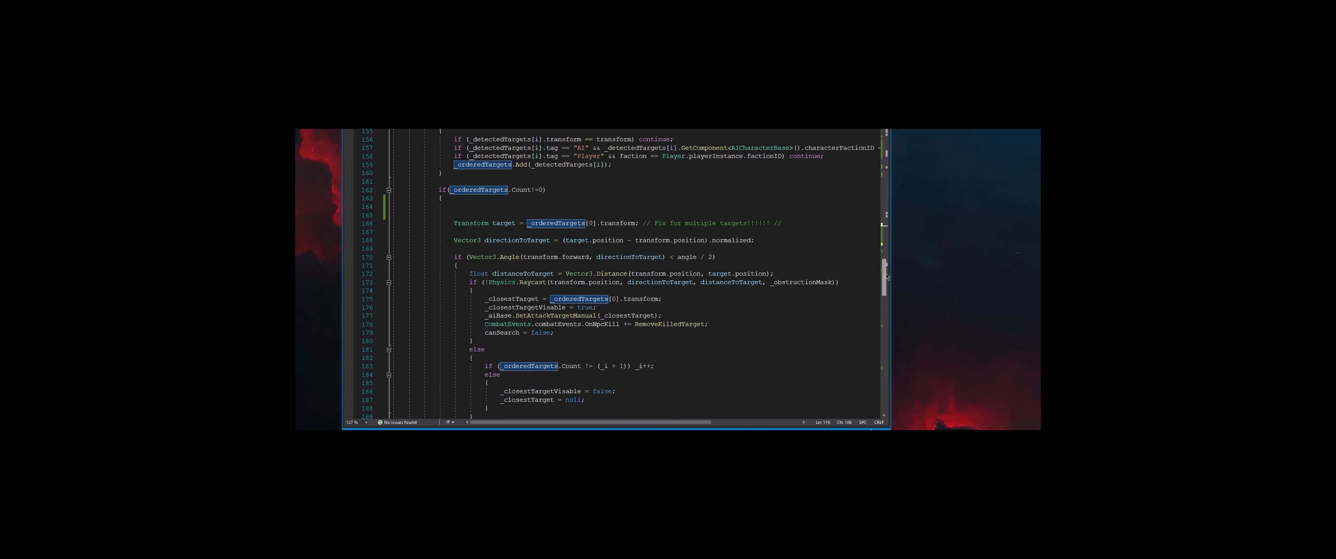
Go from the ordered-target code up to the CheckIfPlayerIsCloseStealth method in the detection script.
drag(886, 276, 882, 229)
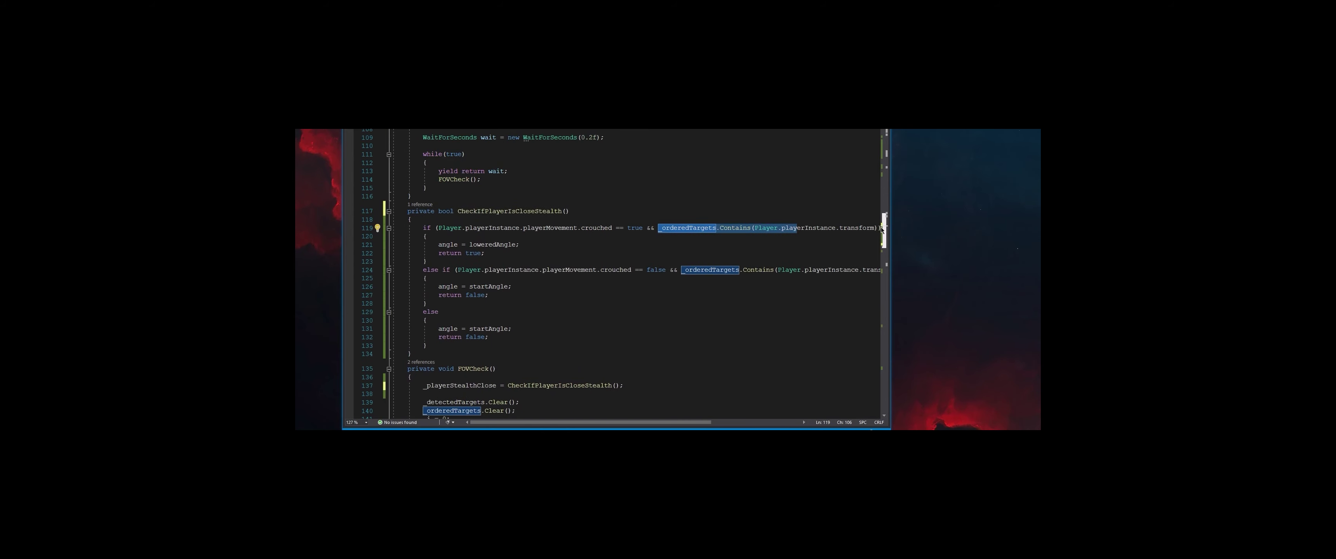